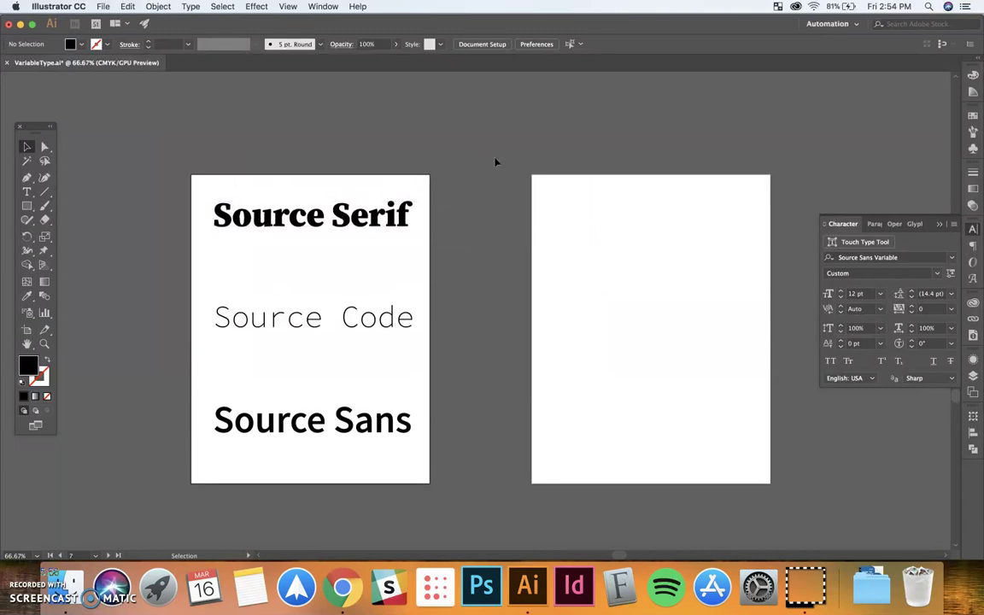
Duplicate the condensed Acumin word down onto the blank lower artboard
scroll(491, 256, "up", 5)
scroll(485, 358, "up", 3)
scroll(512, 213, "up", 1)
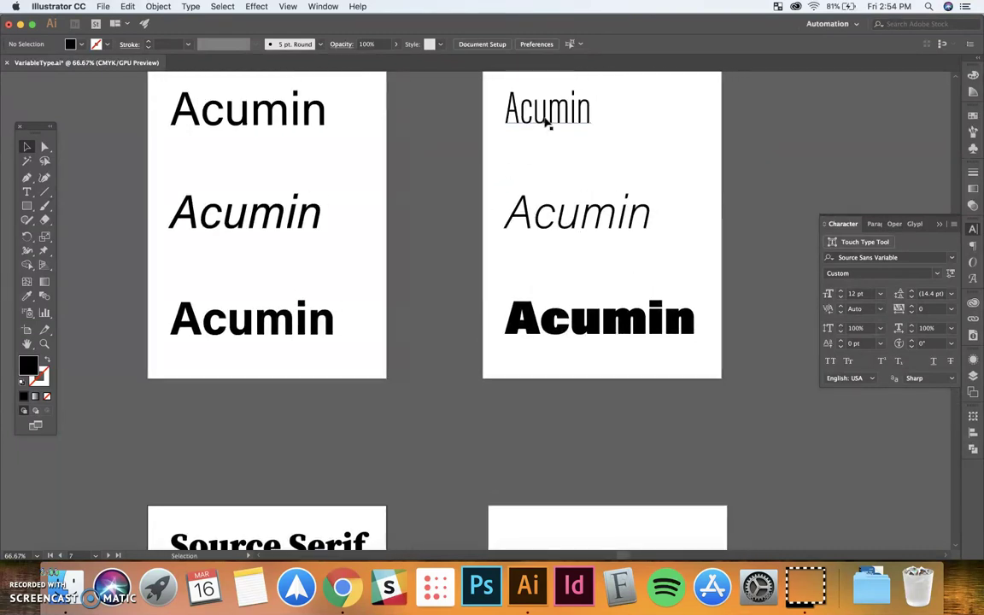
left_click(548, 124)
left_click_drag(546, 122, 536, 408)
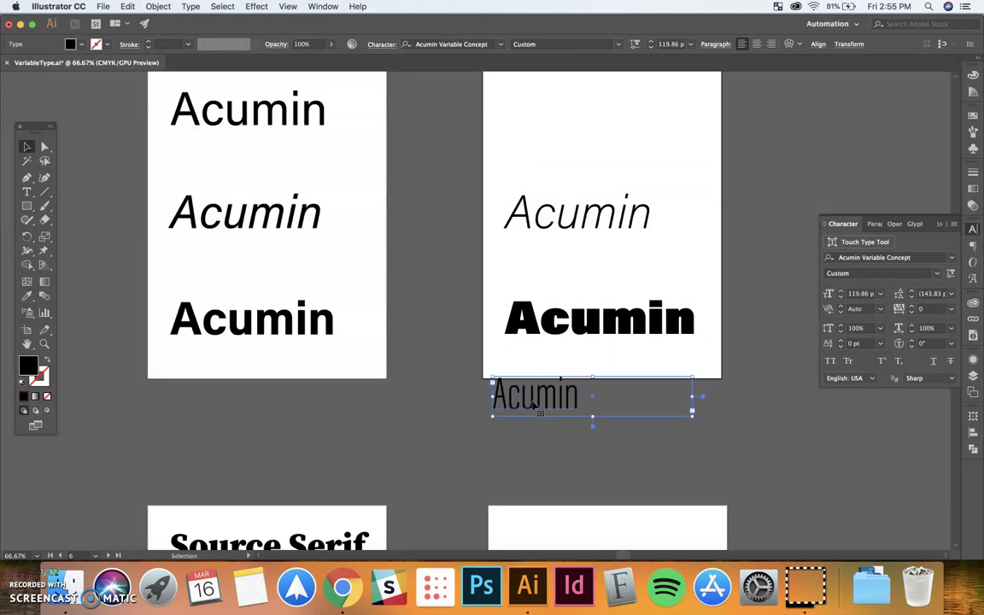
key("super+z")
left_click_drag(550, 107, 572, 495)
Center the Acumin copy at the top of the blank artboard
scroll(580, 384, "down", 7)
left_click_drag(578, 236, 552, 284)
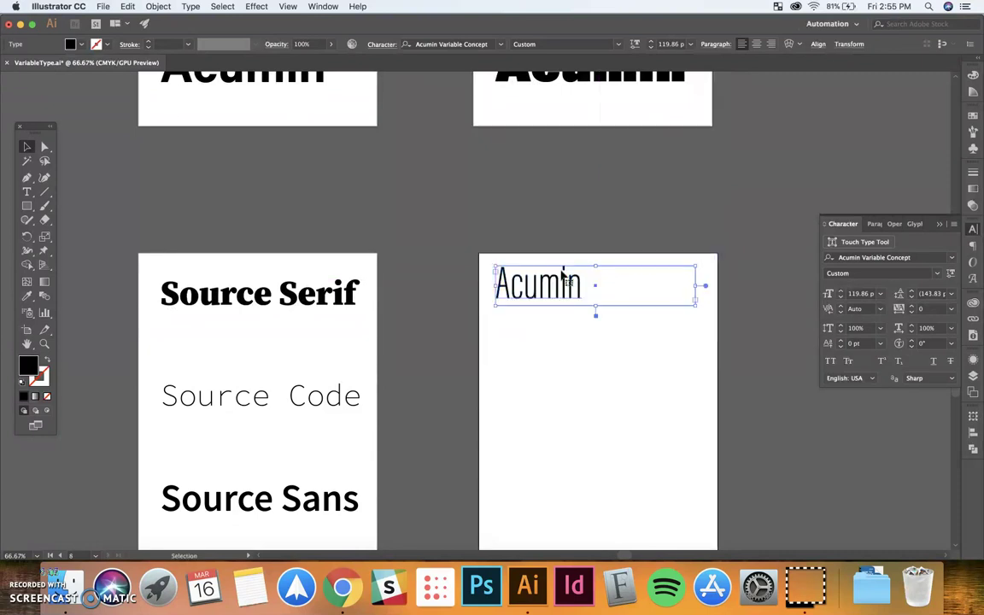
left_click(756, 44)
scroll(695, 171, "down", 3)
left_click(698, 179)
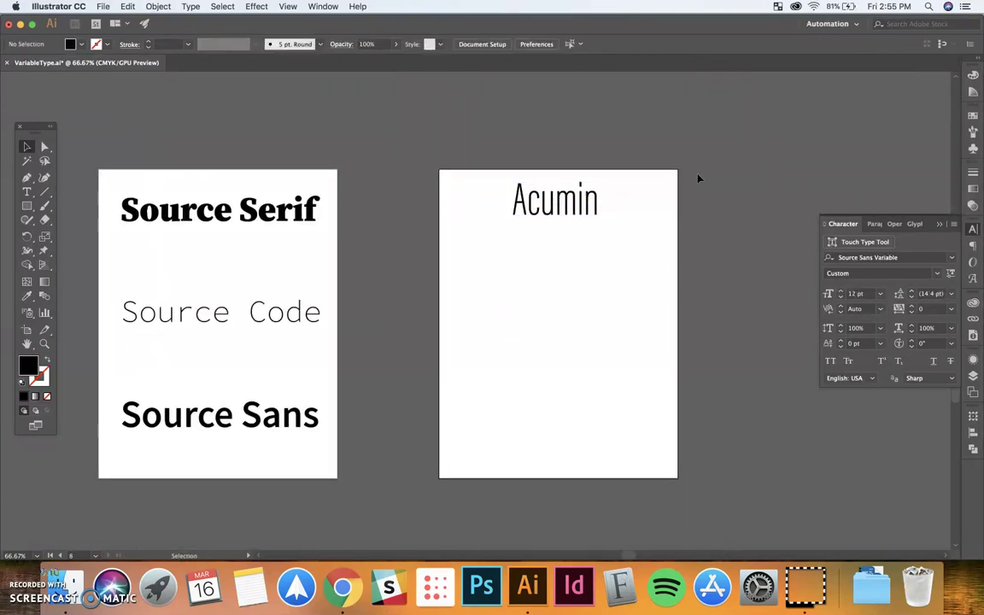
key("super+equal")
Replace the Acumin copy's text with HEADLINE
left_click_drag(699, 176, 637, 159)
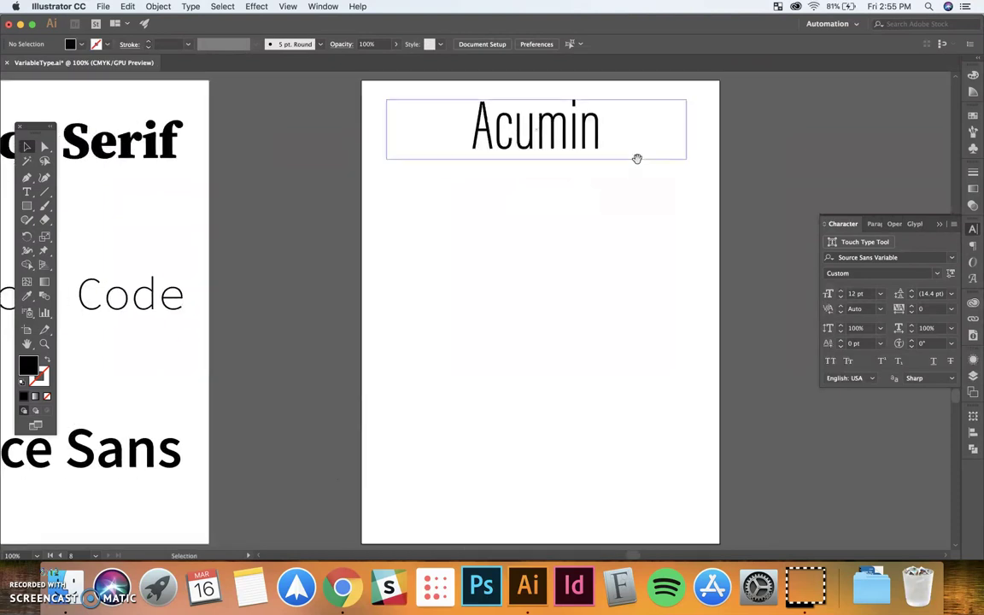
left_click(585, 149)
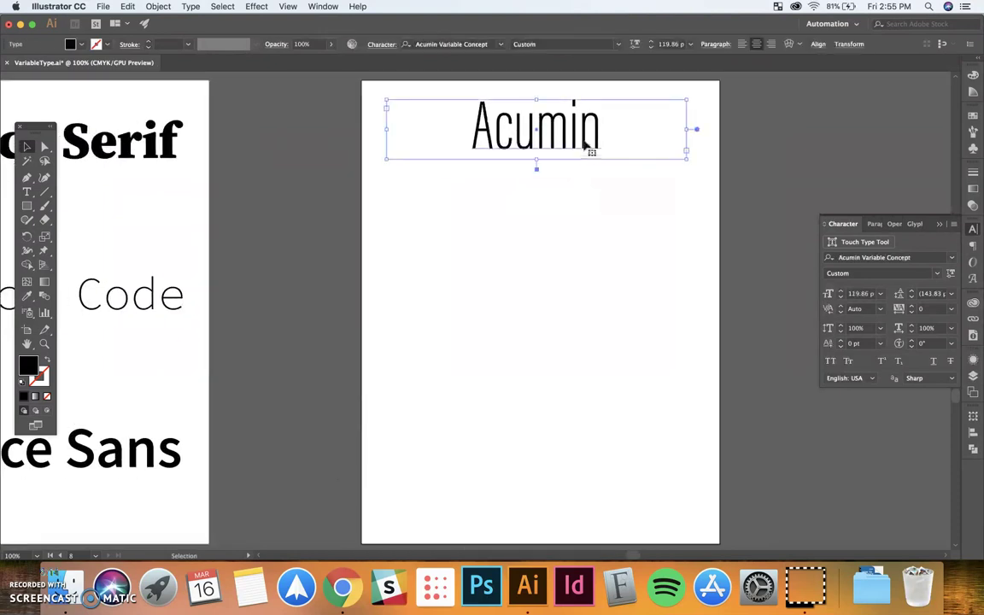
double_click(585, 137)
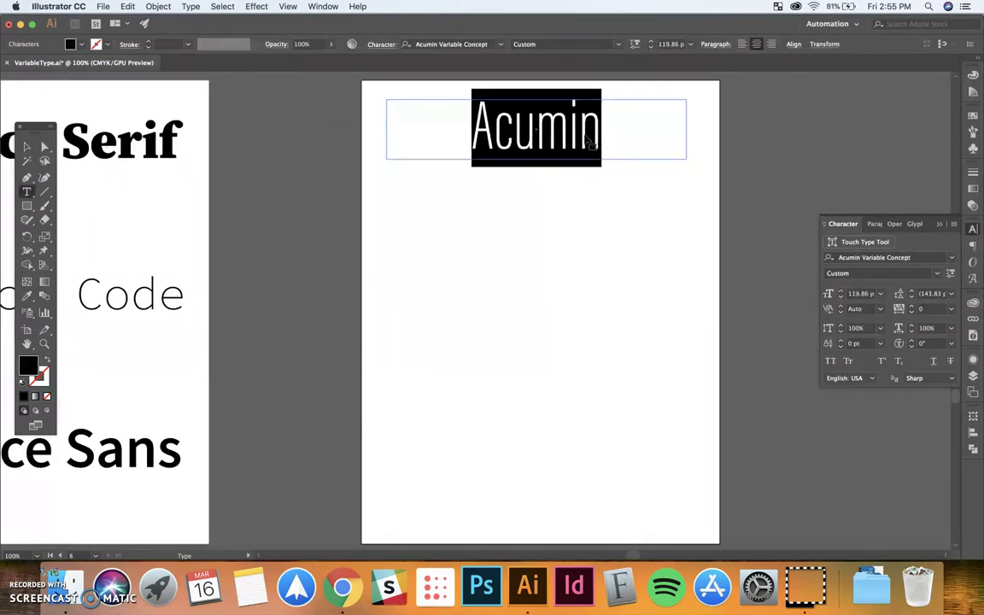
type("HEADLI")
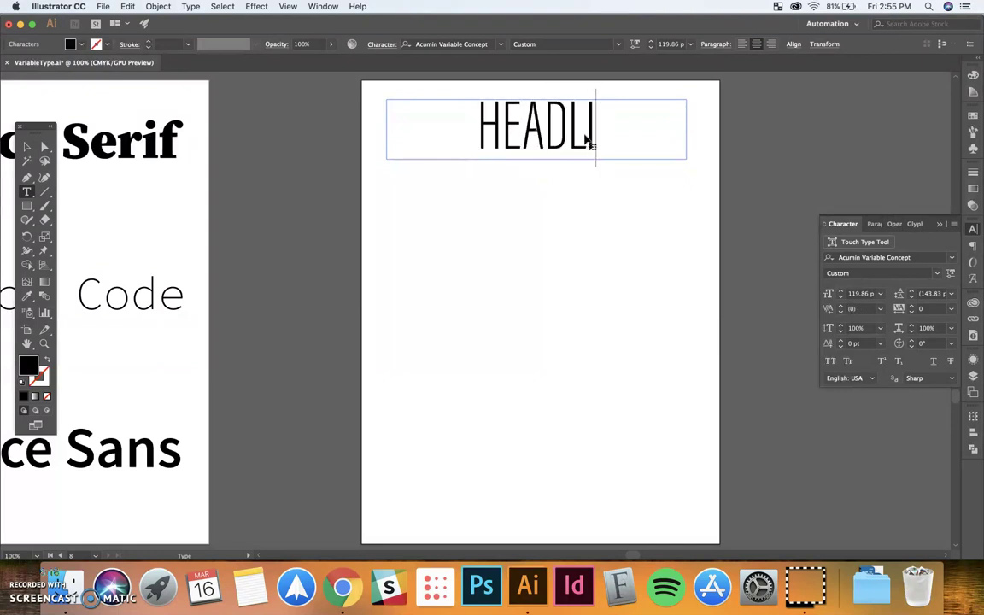
type("NE")
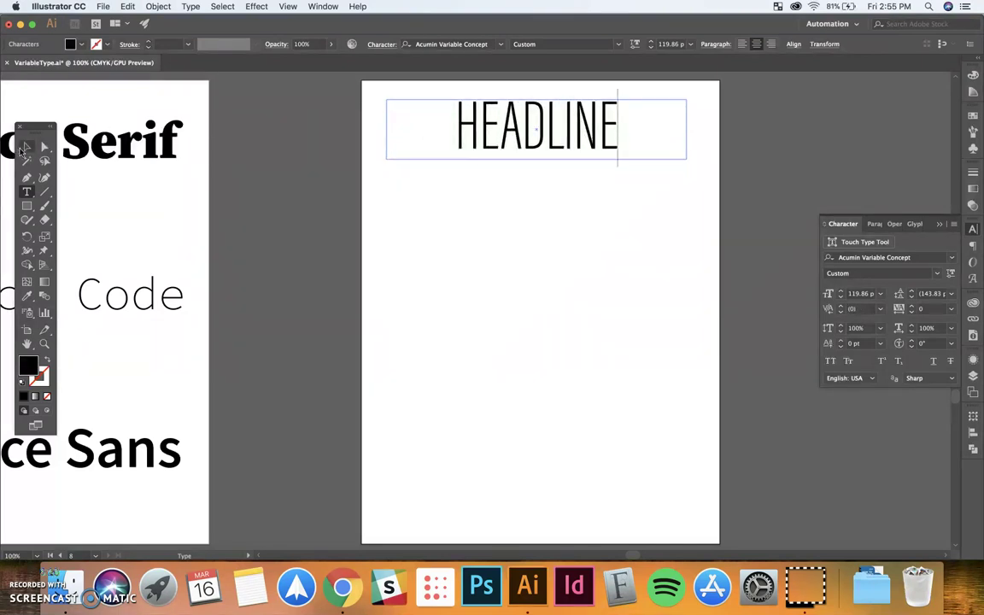
key("Escape")
Tighten HEADLINE's tracking to -25 in the Character panel
left_click(951, 309)
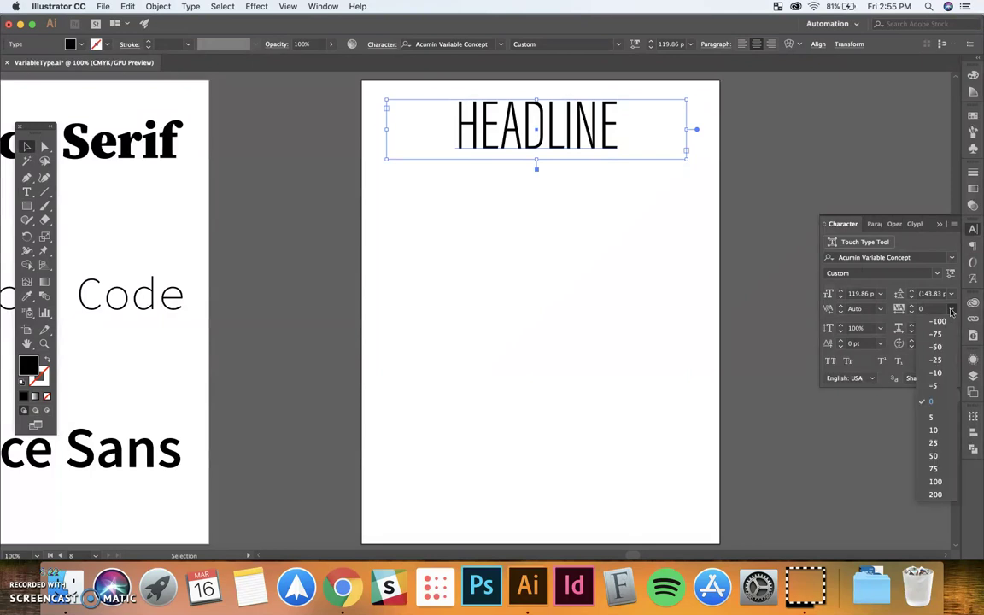
left_click(951, 309)
left_click(350, 257)
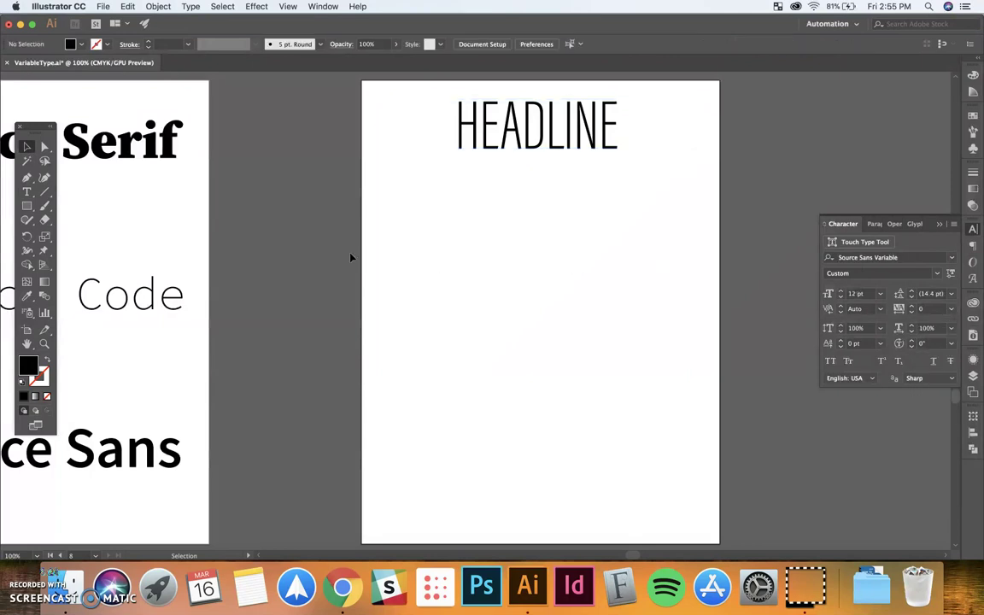
left_click(572, 148)
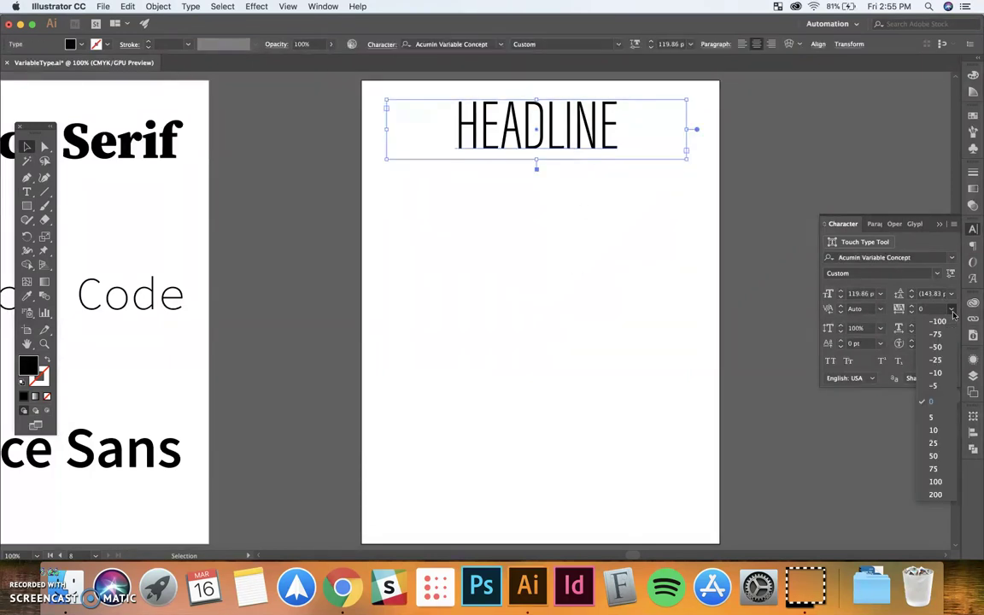
left_click(951, 309)
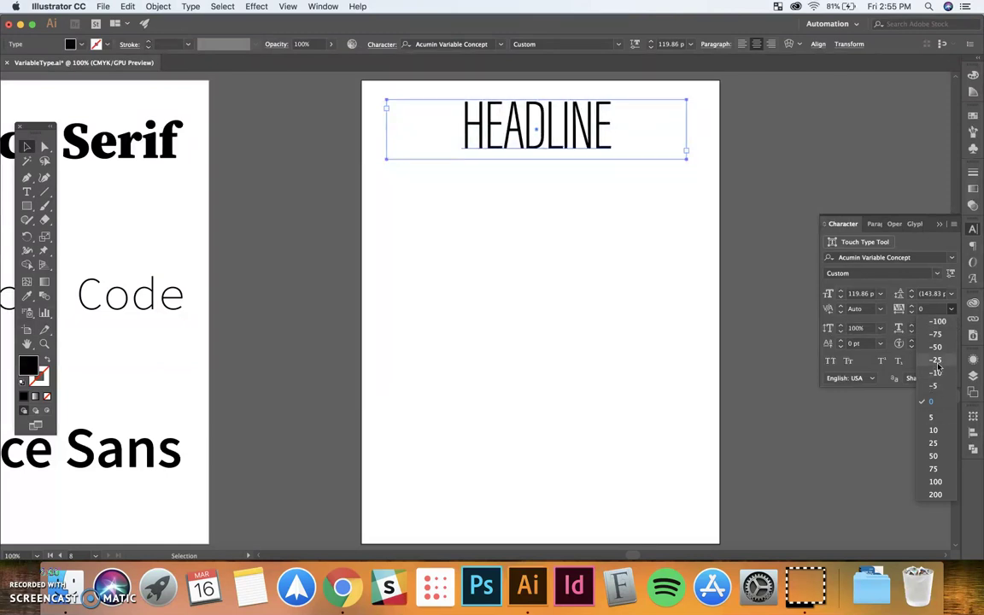
left_click(936, 360)
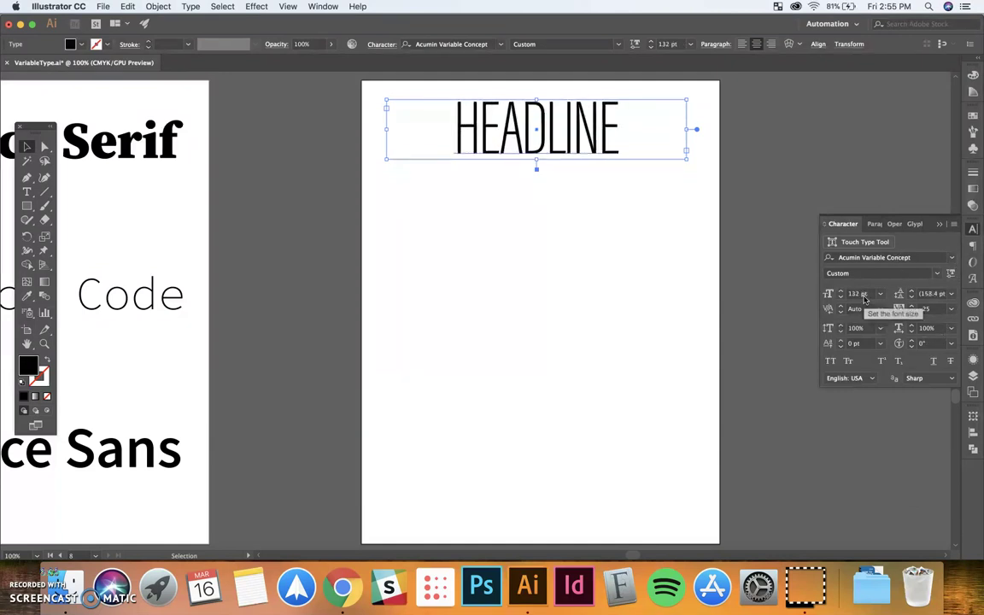
left_click(613, 249)
left_click(529, 158)
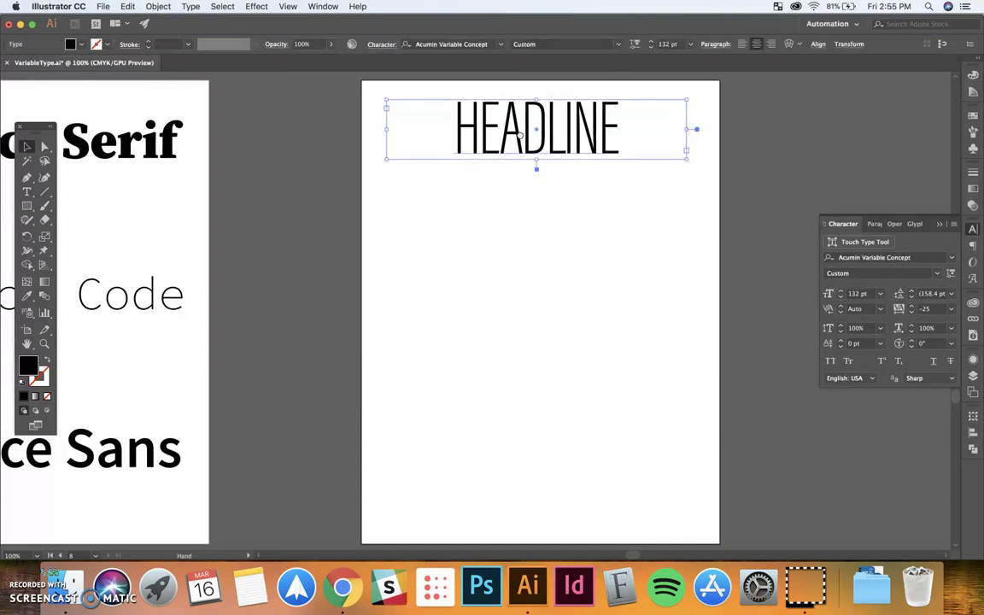
scroll(523, 132, "down", 1)
Duplicate HEADLINE below itself, left-align the copy and retype it as Title
left_click_drag(521, 125, 521, 198, "alt")
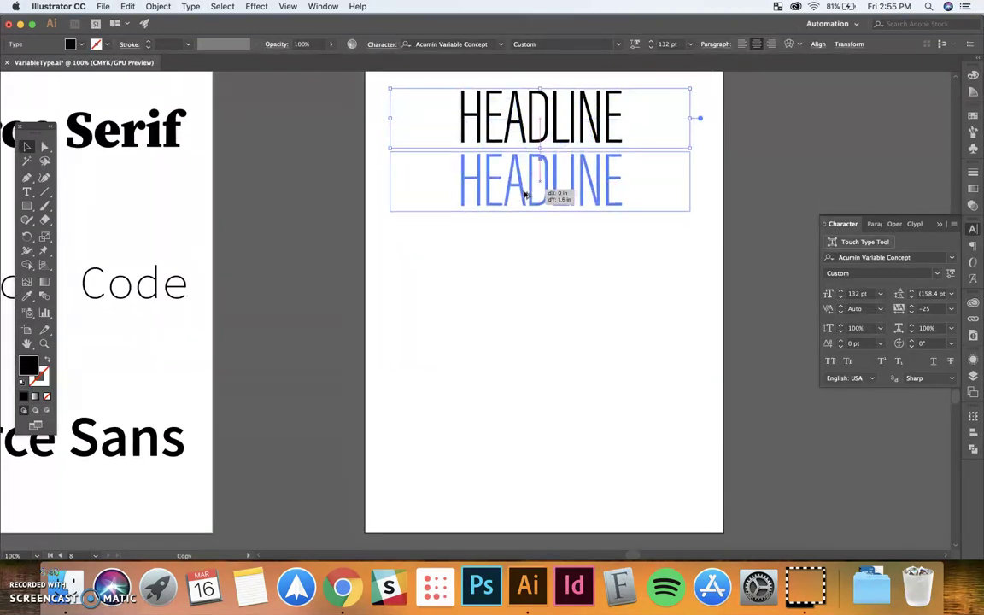
left_click(746, 43)
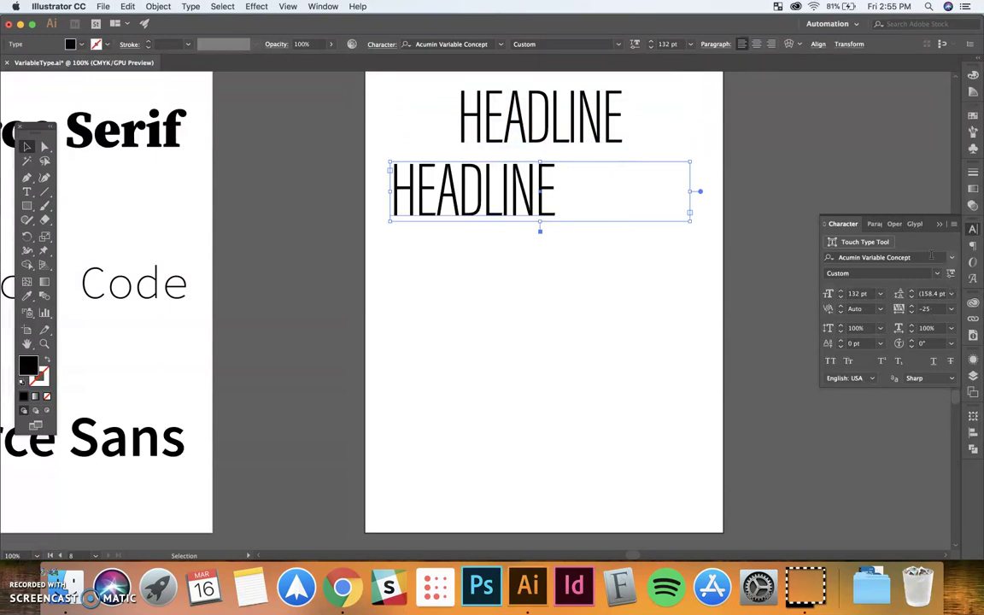
double_click(461, 200)
double_click(532, 202)
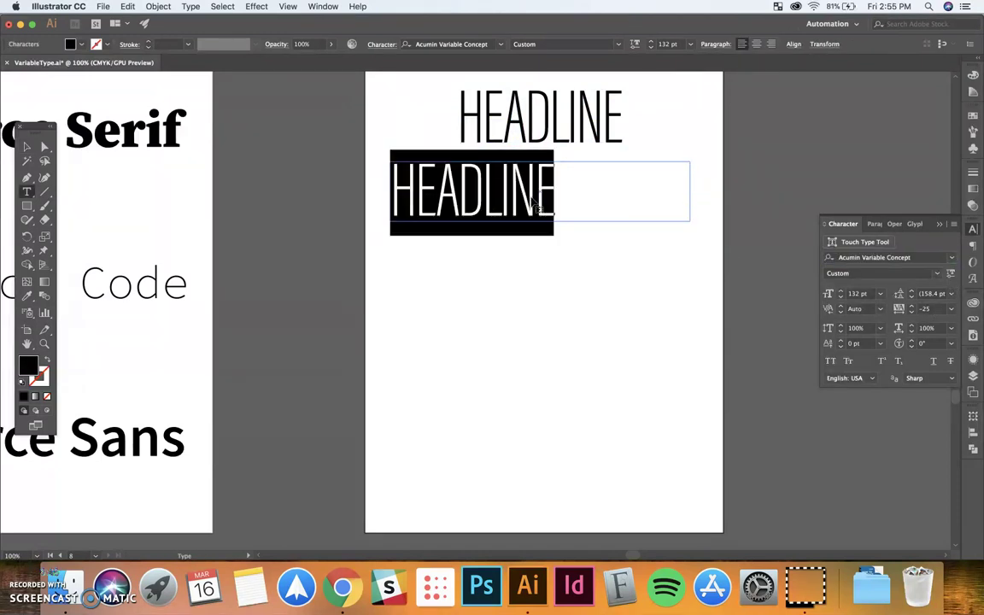
type("T")
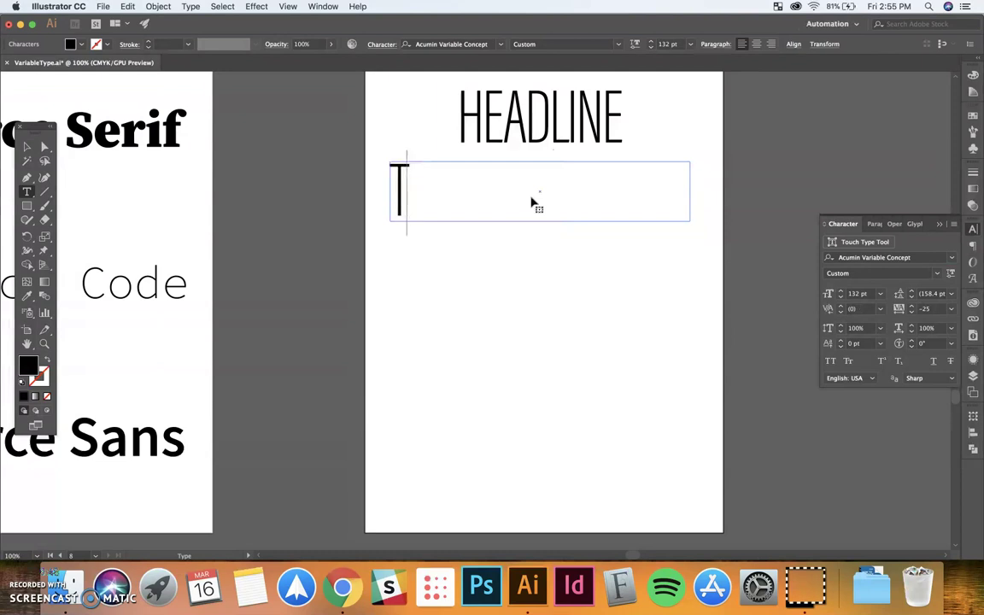
type("itle")
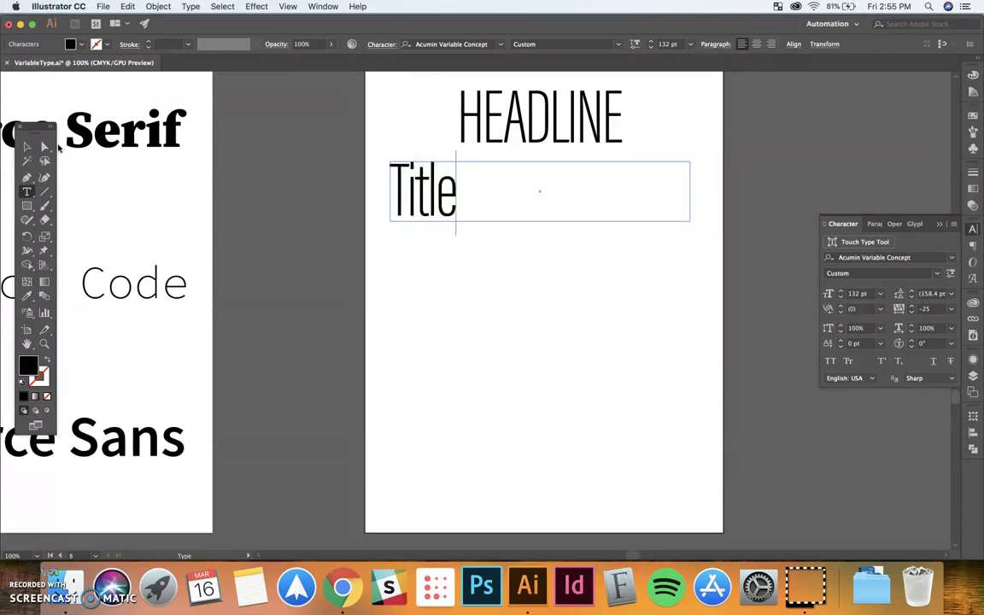
left_click(27, 146)
Reset Title's tracking to 0
left_click(950, 273)
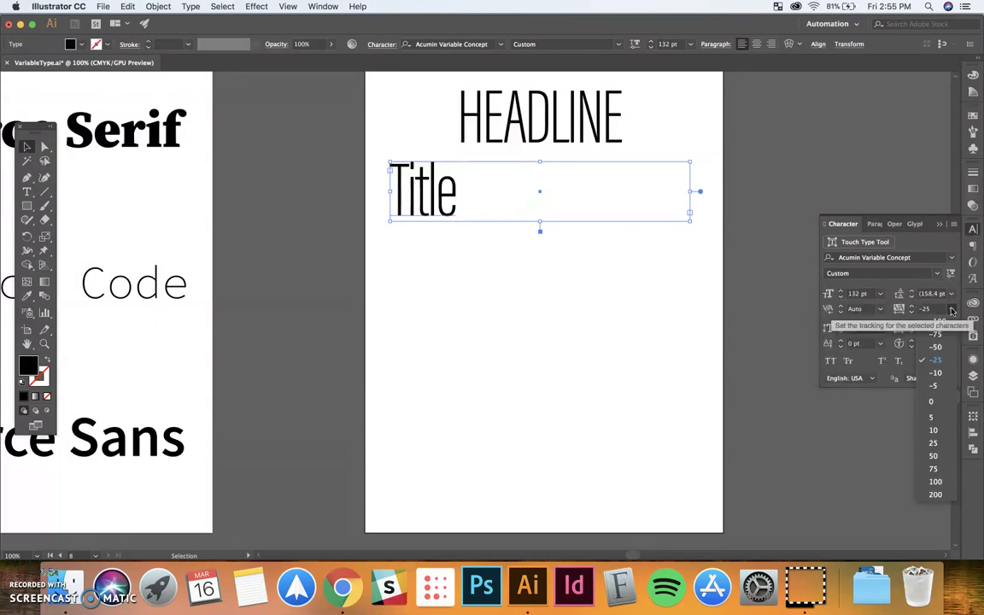
left_click(951, 308)
left_click(935, 403)
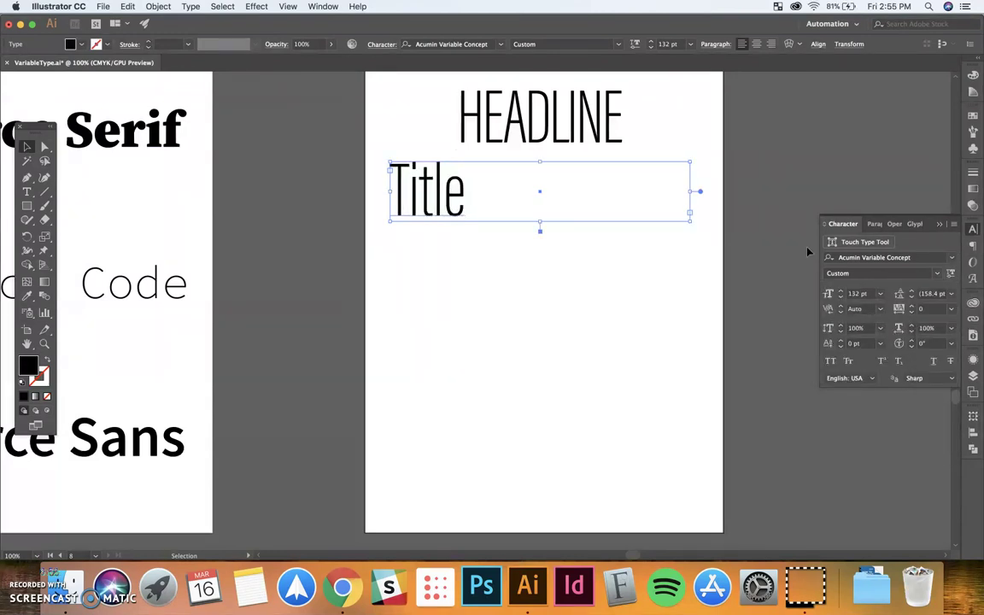
Set Title to 65 pt with variable Width 91 and Weight 788
left_click(949, 274)
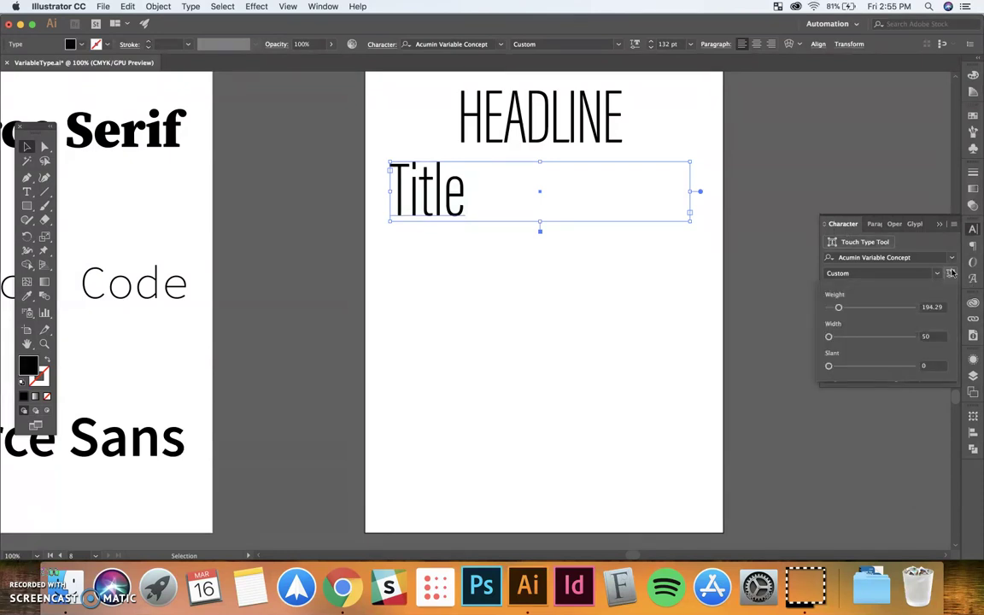
scroll(858, 295, "down", 15)
scroll(858, 295, "down", 20)
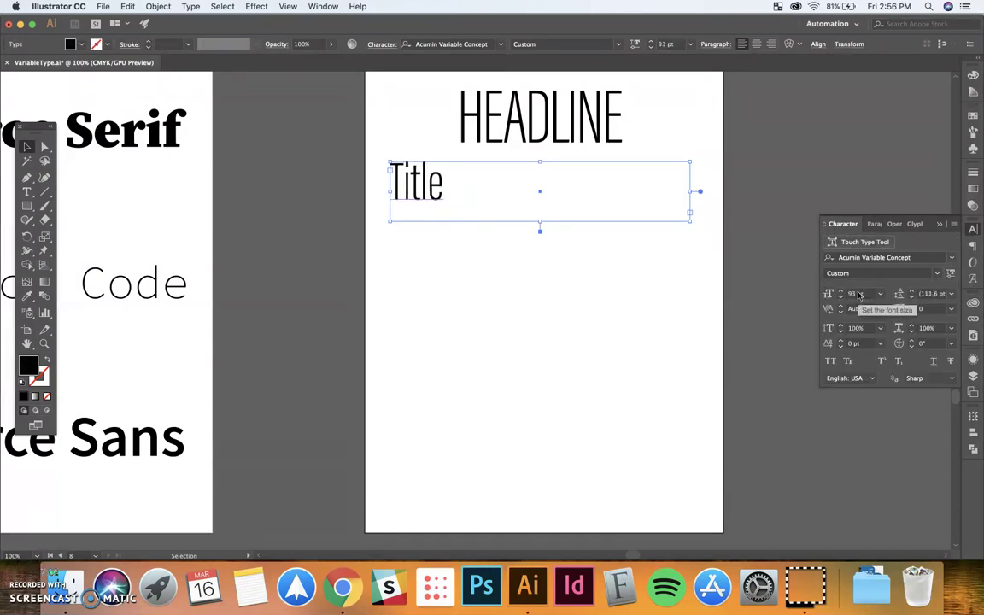
scroll(858, 295, "down", 15)
scroll(858, 295, "down", 15)
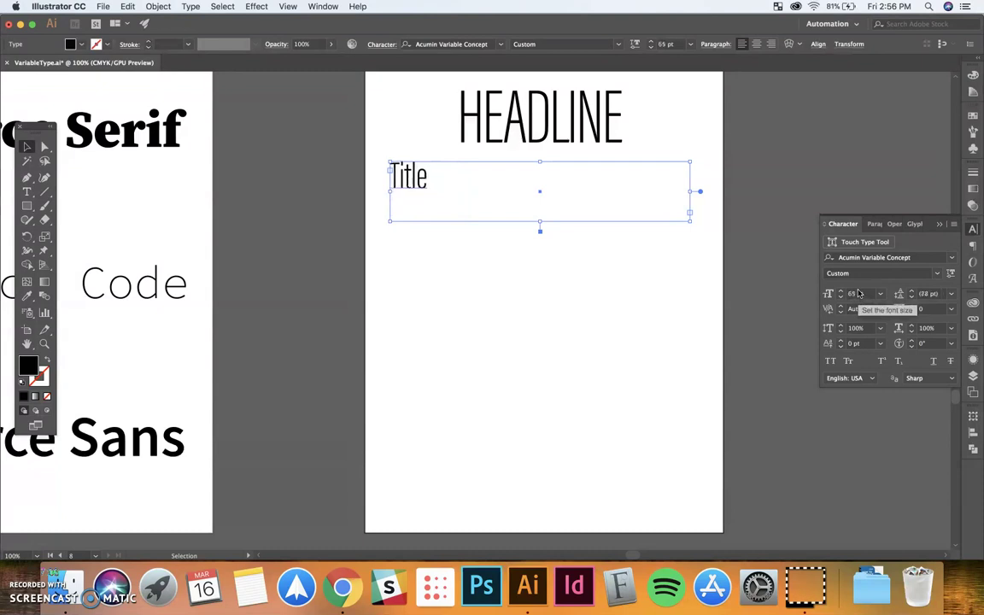
left_click(952, 295)
left_click(950, 274)
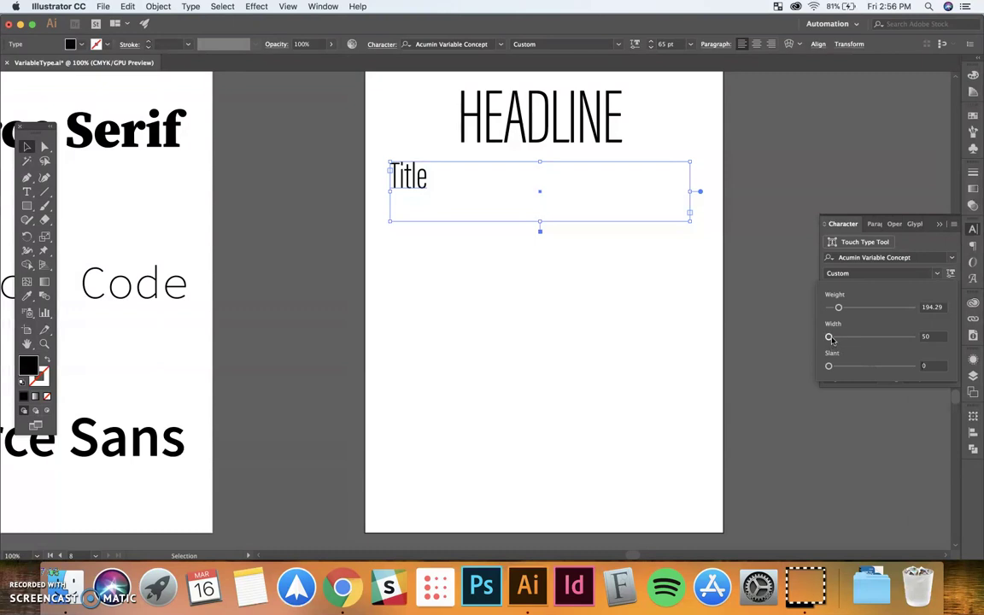
left_click_drag(828, 338, 883, 341)
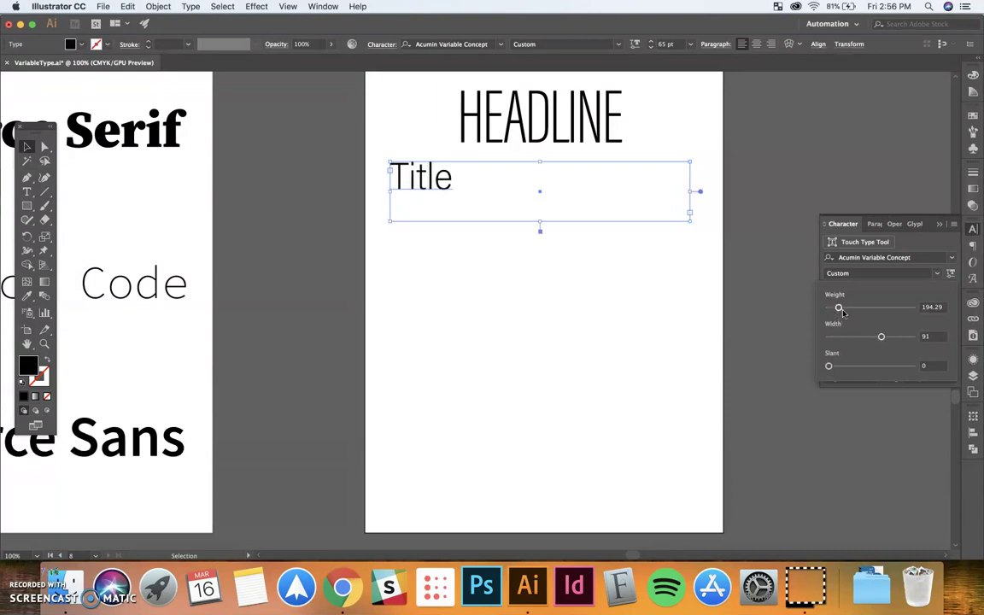
mouse_move(839, 308)
left_mouse_down()
mouse_move(932, 323)
mouse_move(807, 285)
left_mouse_up()
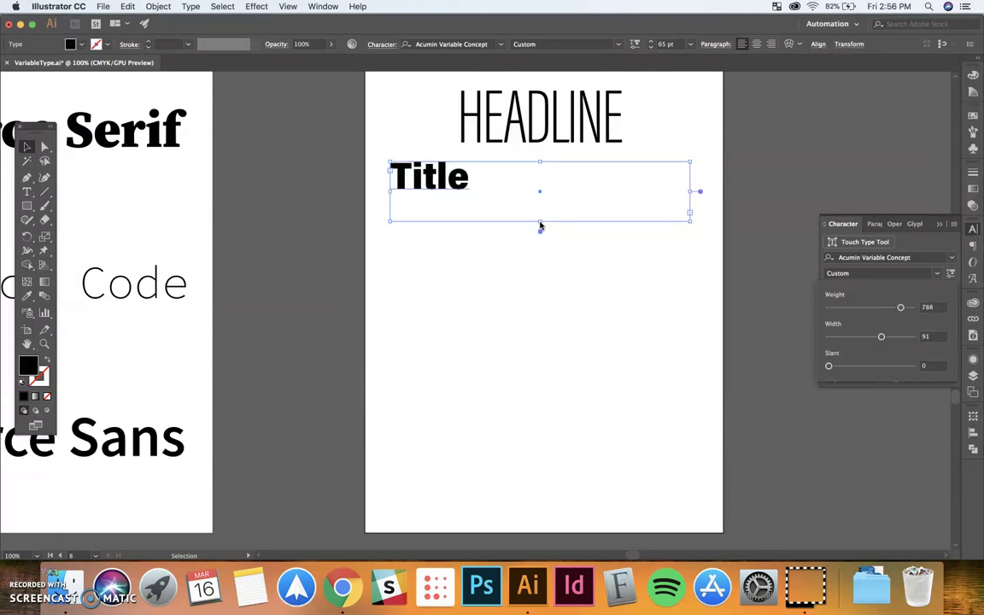
Trim Title's text frame up to fit the single line
left_click_drag(539, 223, 539, 196)
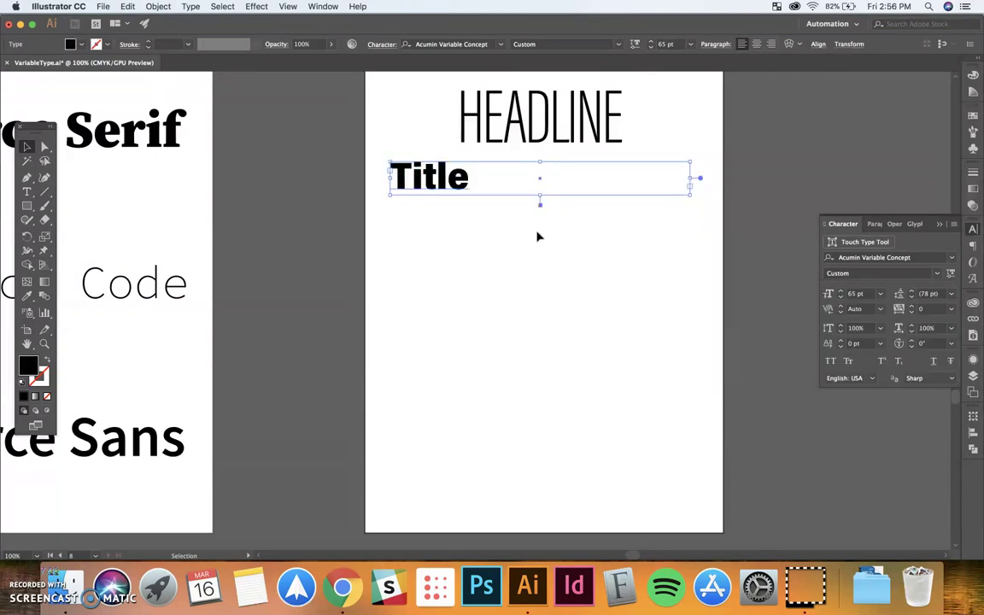
left_click(538, 237)
scroll(479, 213, "right", 2)
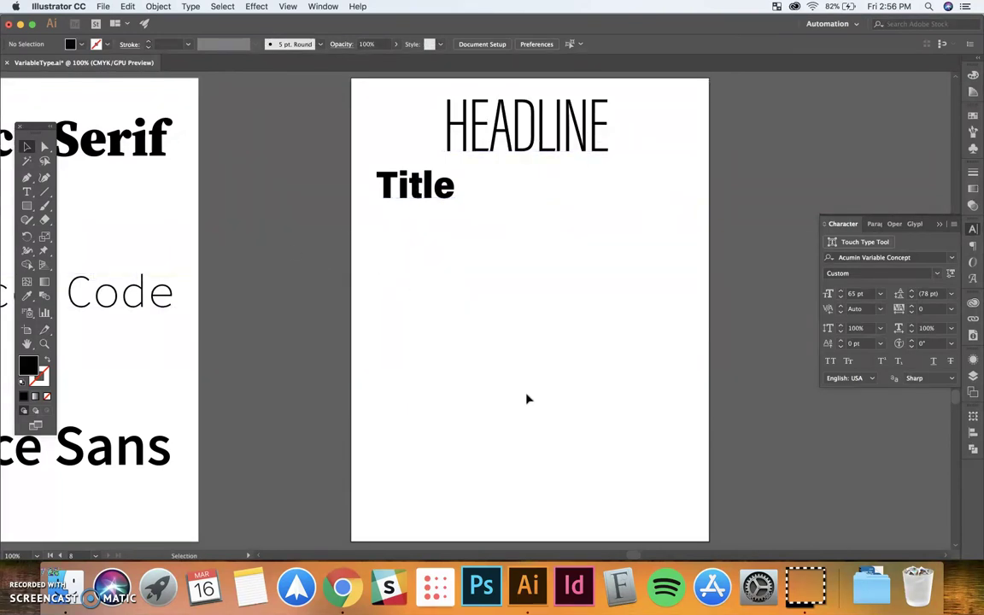
Draw a Lorem ipsum body text area below Title and size it to 40 pt
left_click(26, 191)
mouse_move(376, 218)
left_mouse_down()
mouse_move(684, 373)
mouse_move(697, 331)
left_mouse_up()
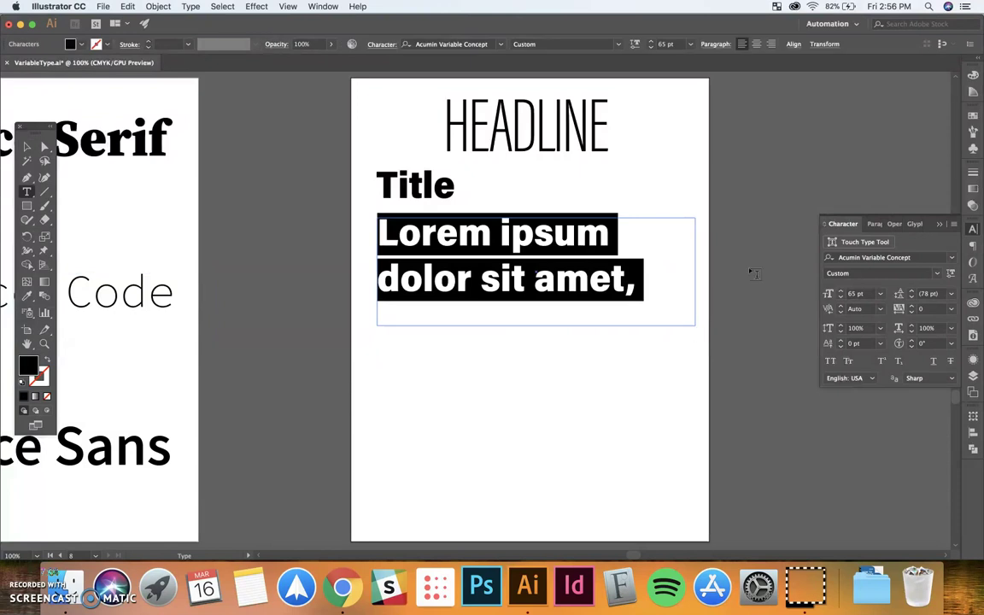
scroll(857, 294, "down", 10)
scroll(856, 293, "down", 14)
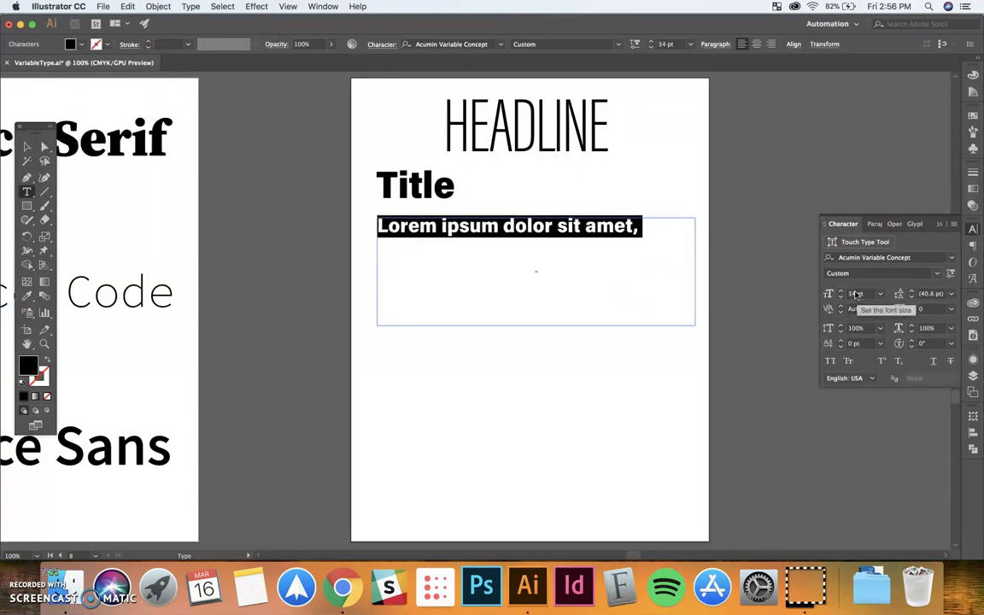
scroll(857, 294, "down", 1)
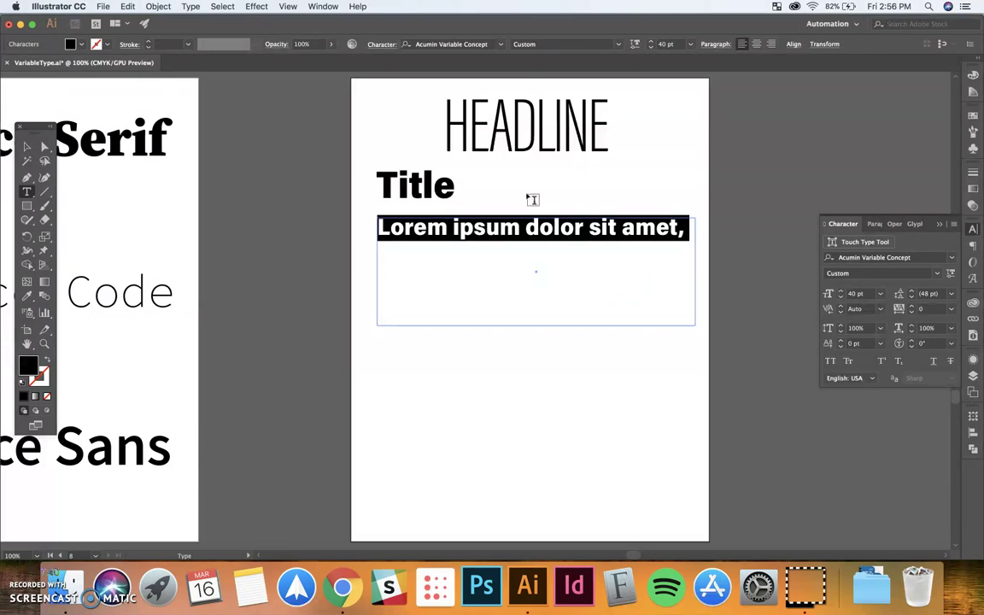
Lighten the body text to Weight 492 and Width 98
left_click(414, 181)
left_click(500, 231)
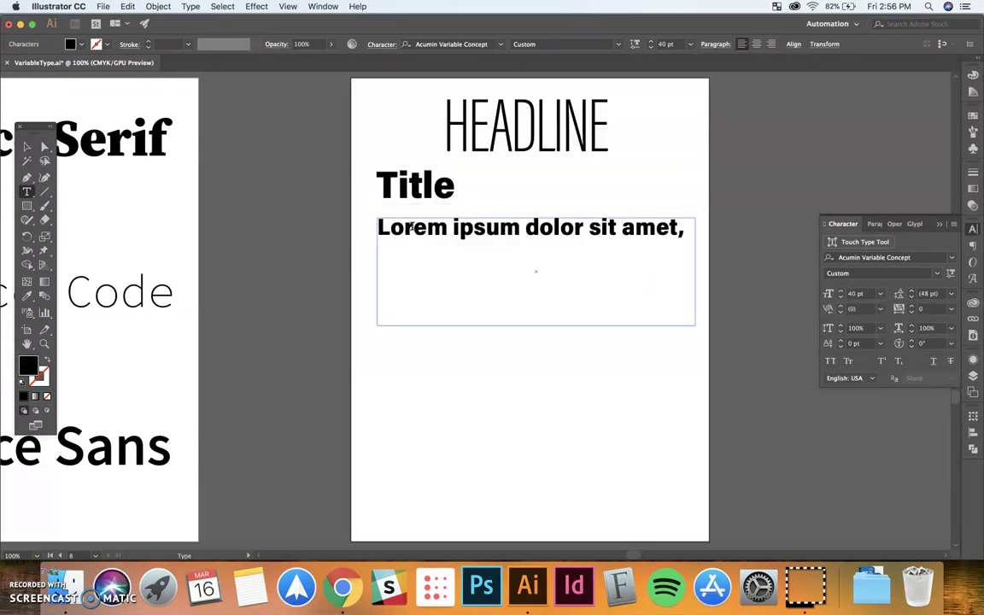
triple_click(411, 226)
left_click(27, 147)
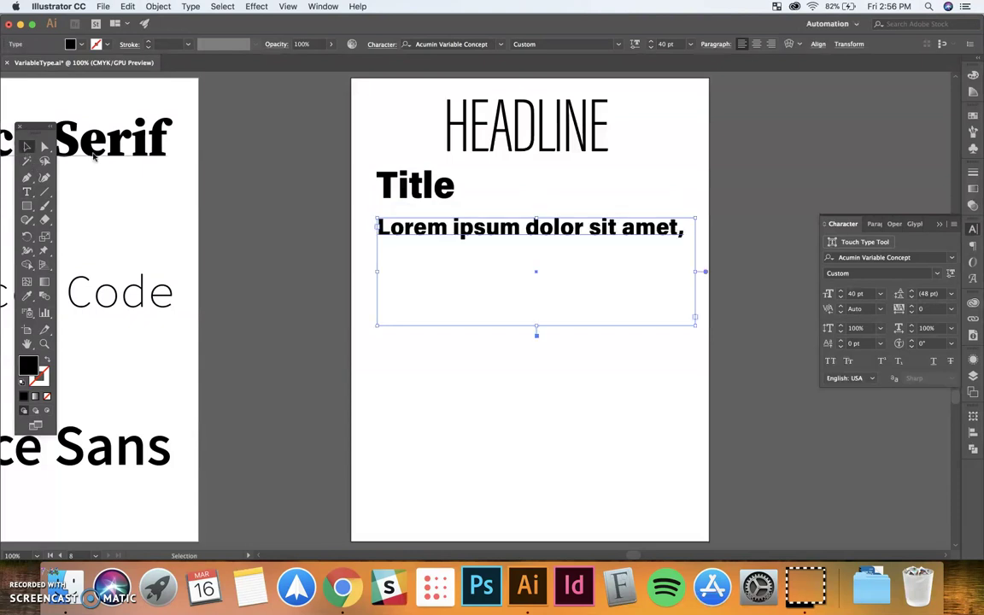
left_click(951, 274)
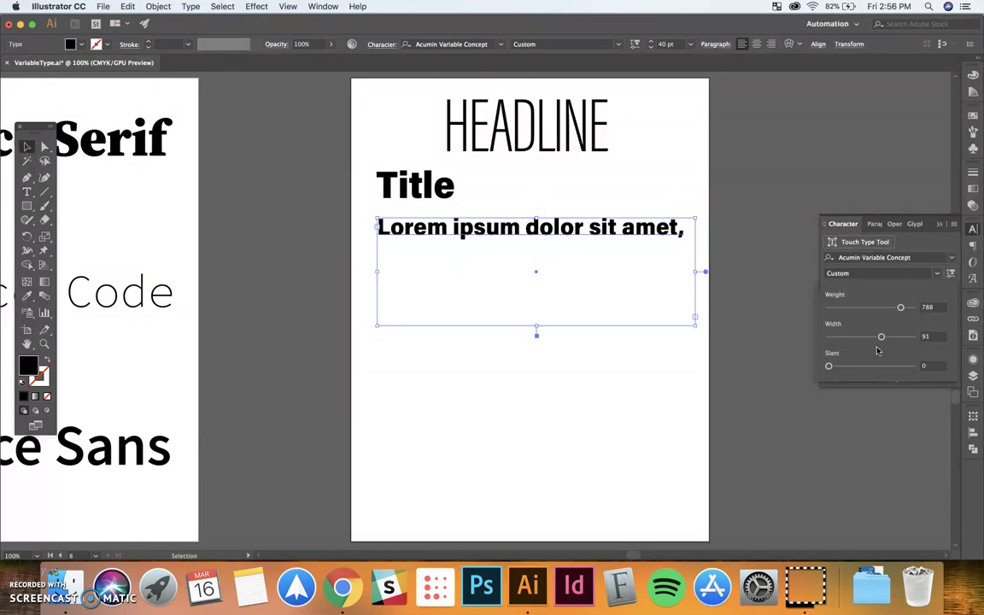
mouse_move(882, 340)
left_mouse_down()
mouse_move(890, 340)
mouse_move(868, 311)
left_mouse_up()
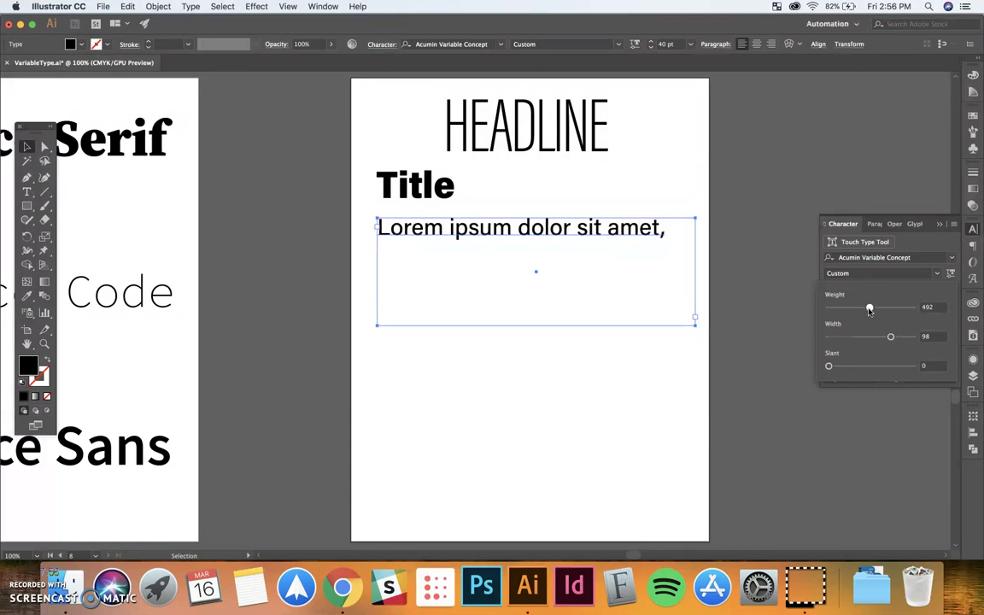
Paste the body line twice more to make three Lorem ipsum lines
key("t")
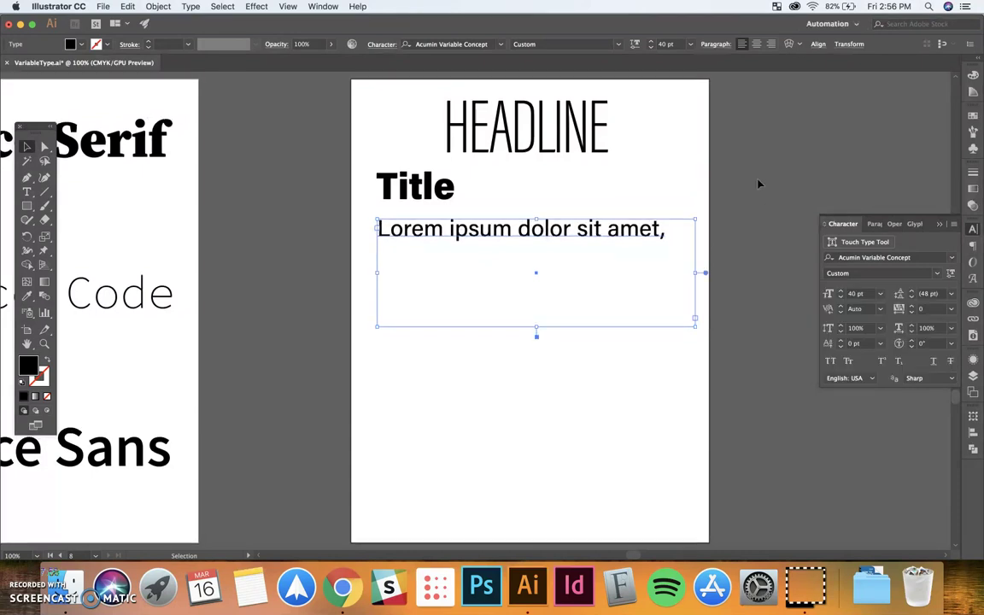
triple_click(679, 235)
key("ctrl+c")
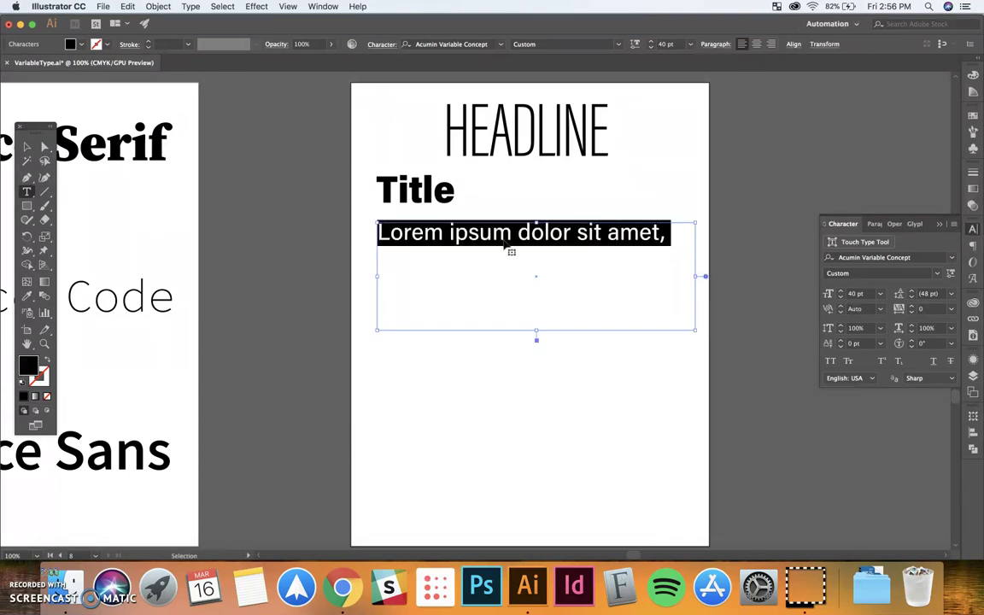
left_click(645, 242)
key("Return")
key("ctrl+v")
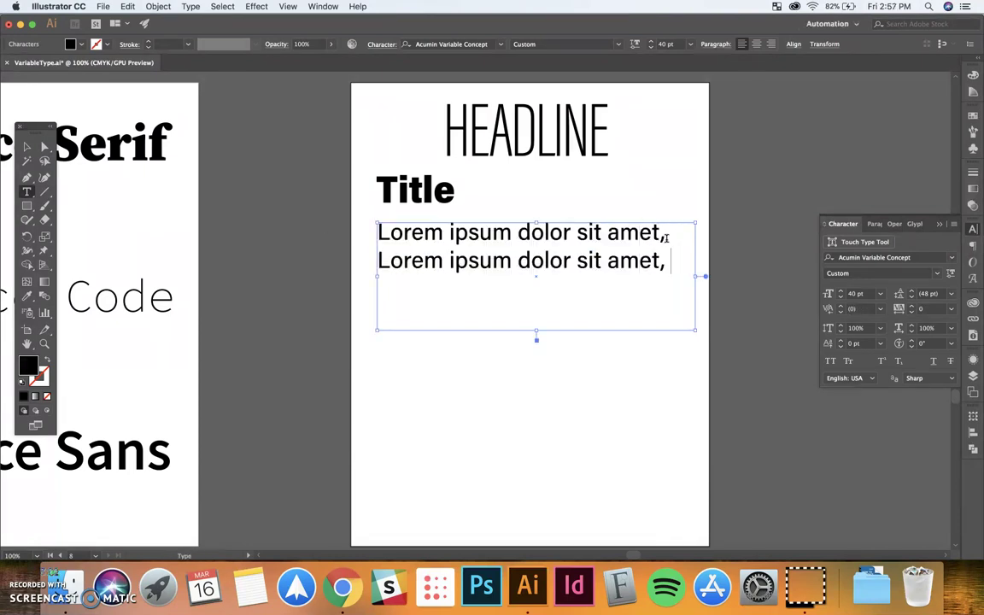
key("Return")
key("ctrl+v")
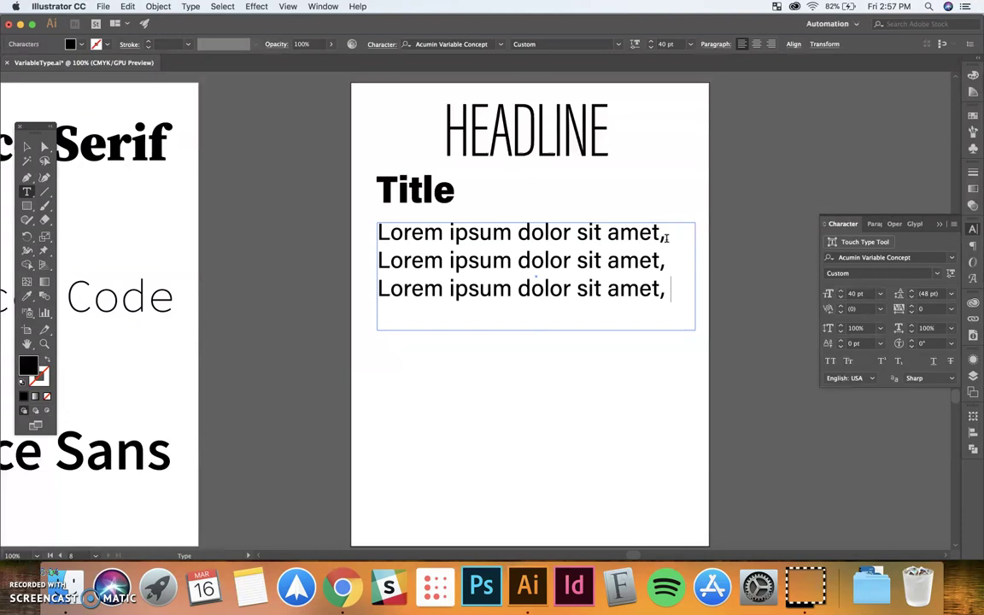
left_click(26, 146)
Slant 'Lorem ipsum' on line two to italic with Slant 12
left_click(256, 283)
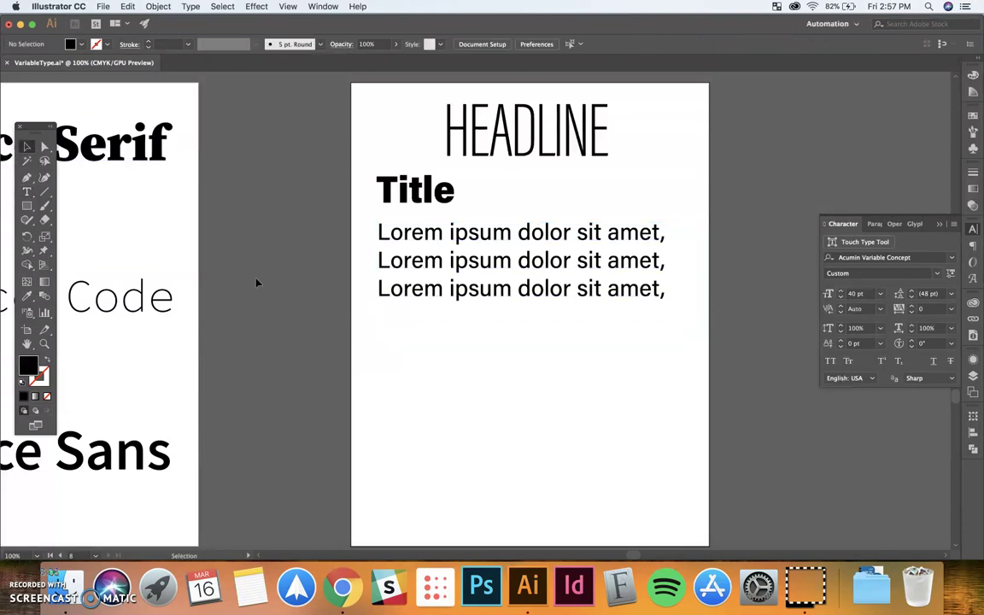
left_click(500, 288)
scroll(530, 248, "right", 2)
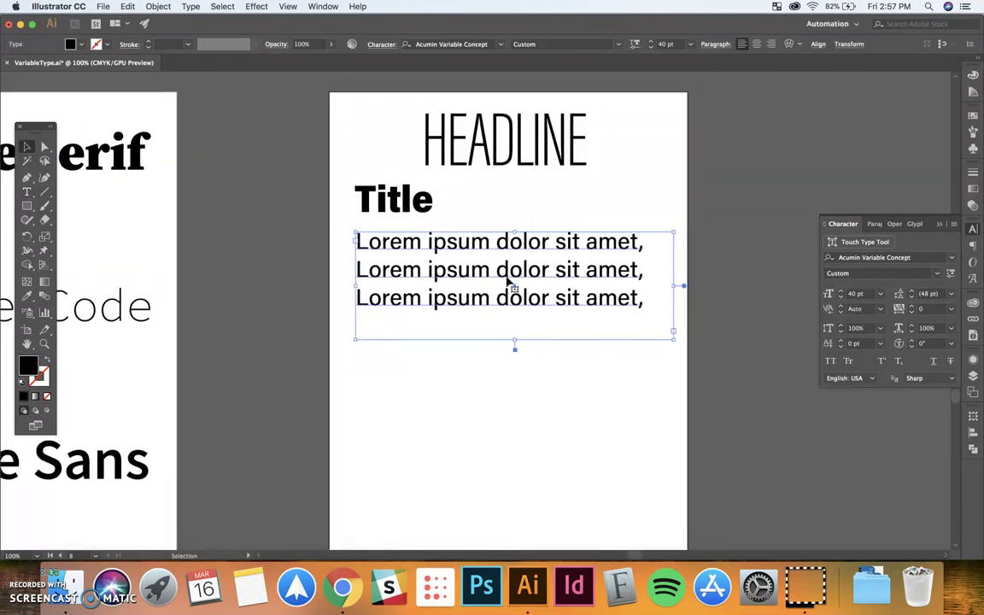
double_click(504, 275)
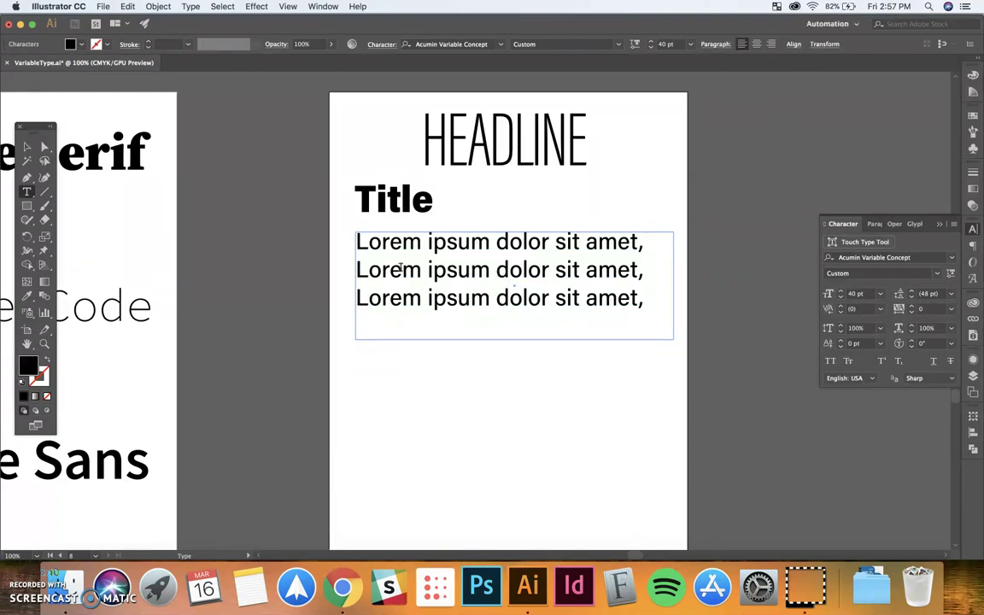
left_click_drag(353, 271, 491, 271)
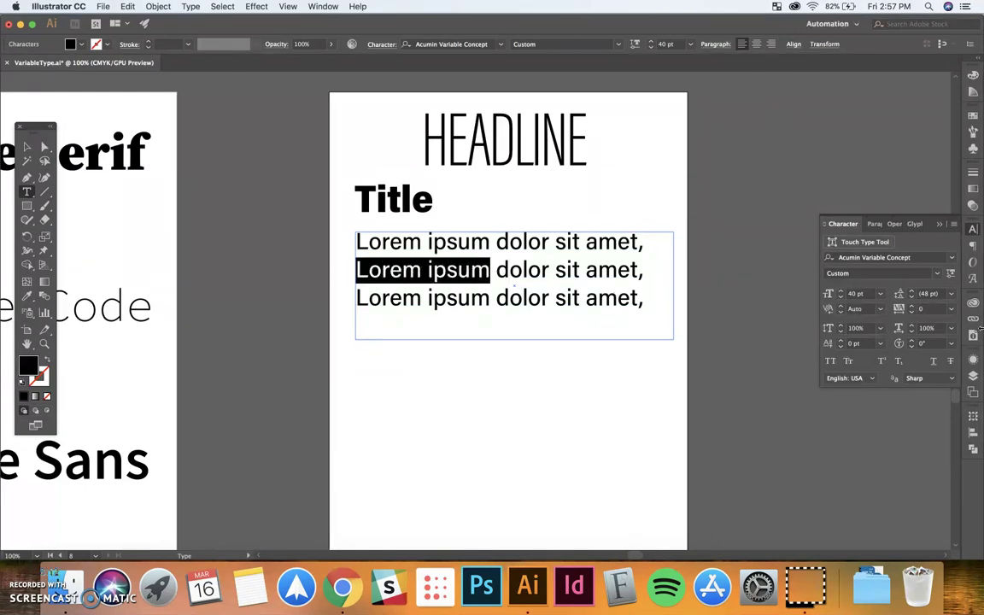
left_click(951, 274)
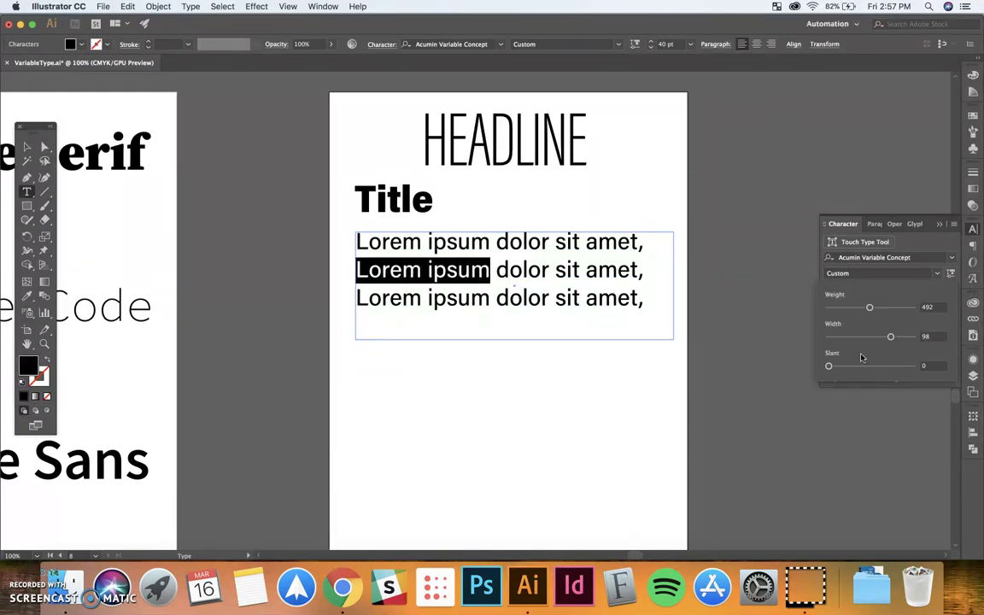
left_click_drag(829, 367, 945, 384)
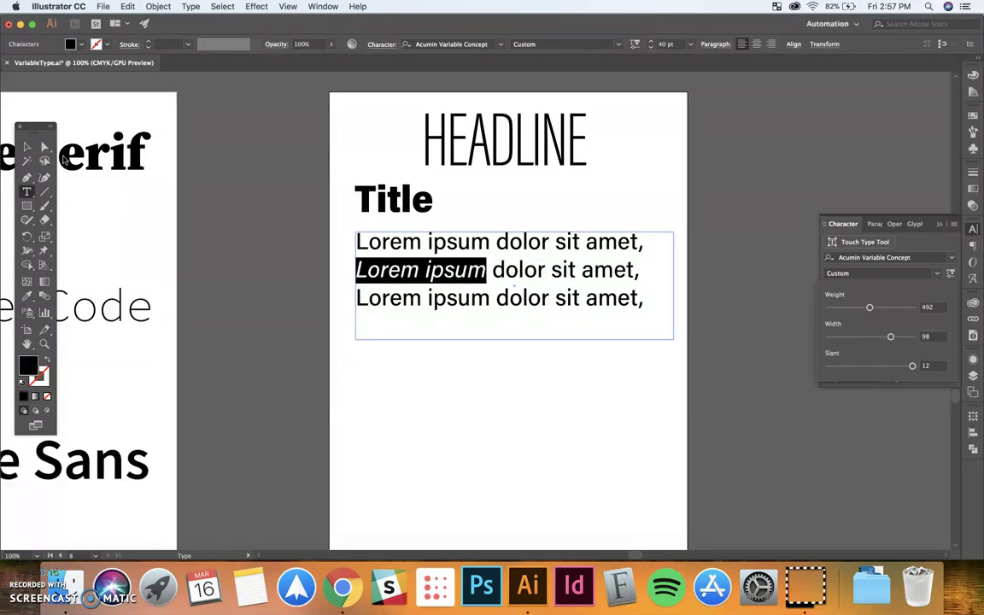
left_click(314, 135)
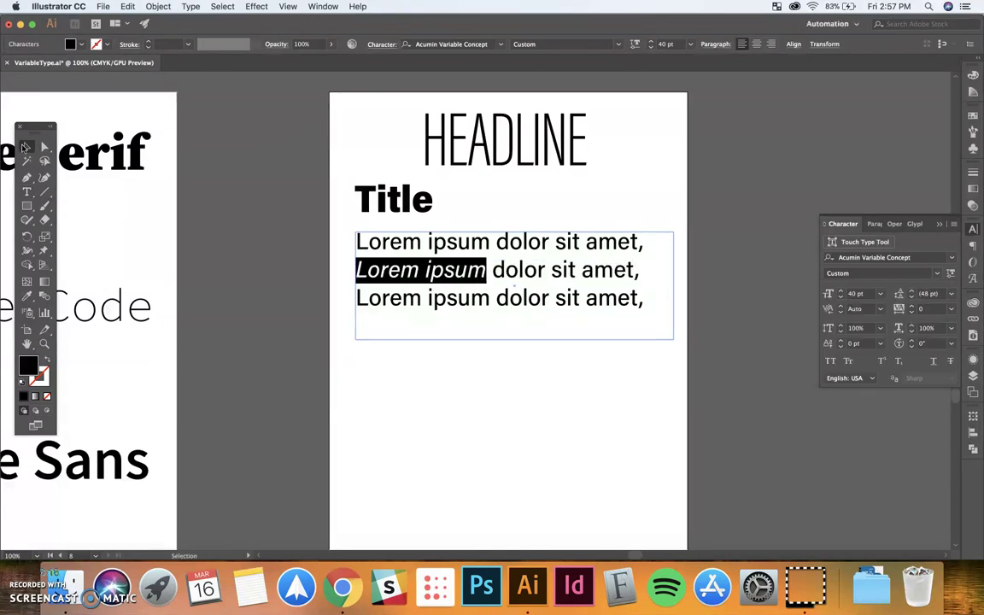
Shrink the body text frame to fit the three lines
left_click(26, 146)
left_click(510, 288)
left_click_drag(516, 339, 516, 311)
left_click(277, 145)
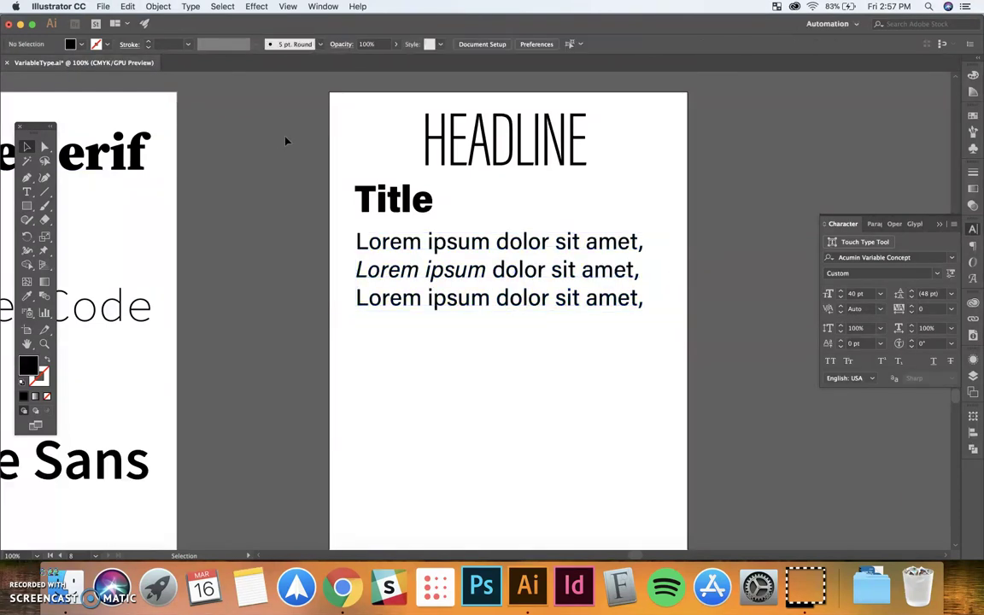
left_click(494, 158)
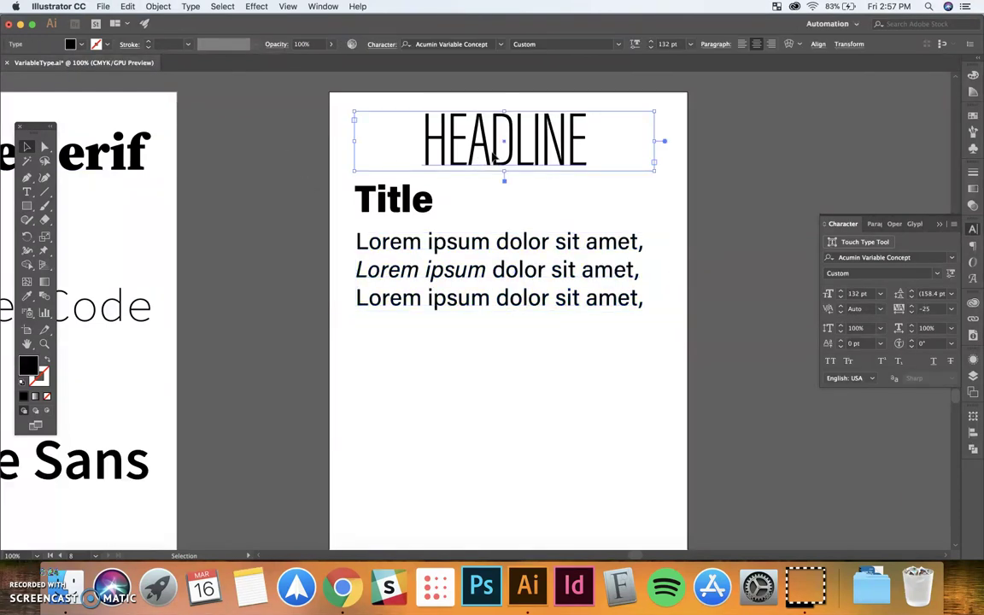
left_click(448, 269)
left_click(511, 145)
left_click(425, 203)
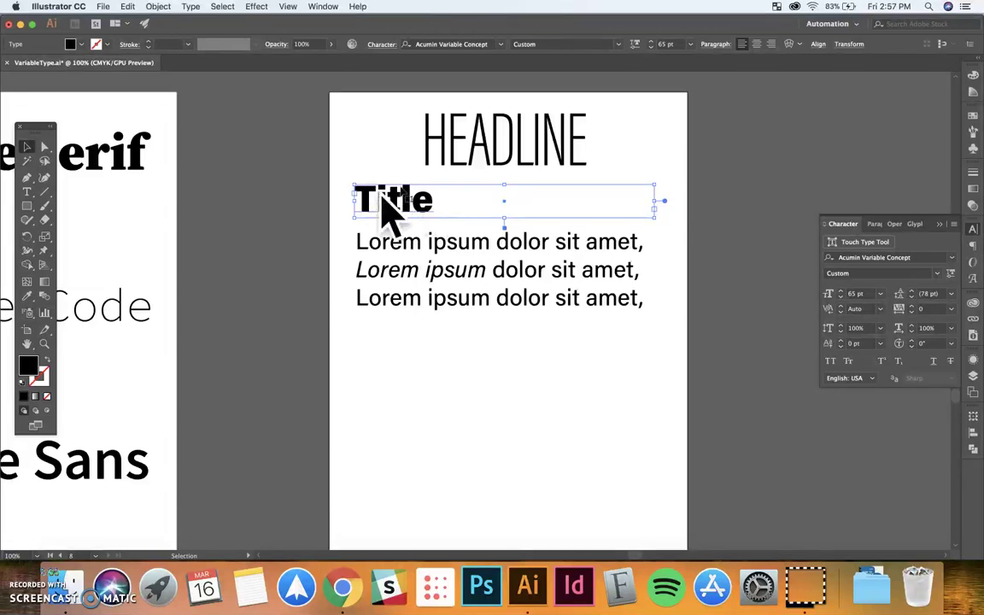
left_click(411, 249)
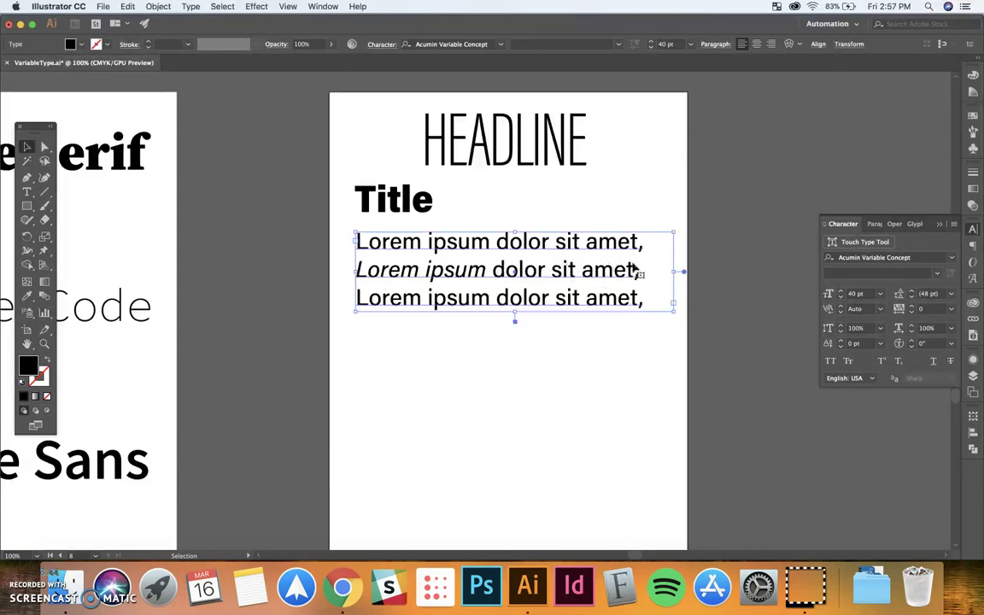
double_click(454, 280)
left_click_drag(468, 270, 399, 270)
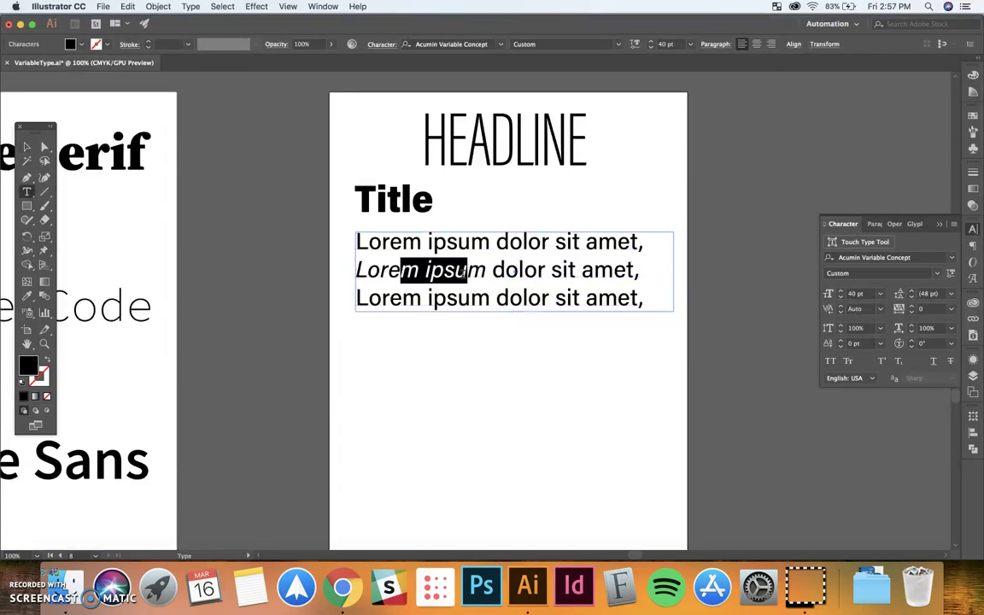
left_click(532, 290)
key("Escape")
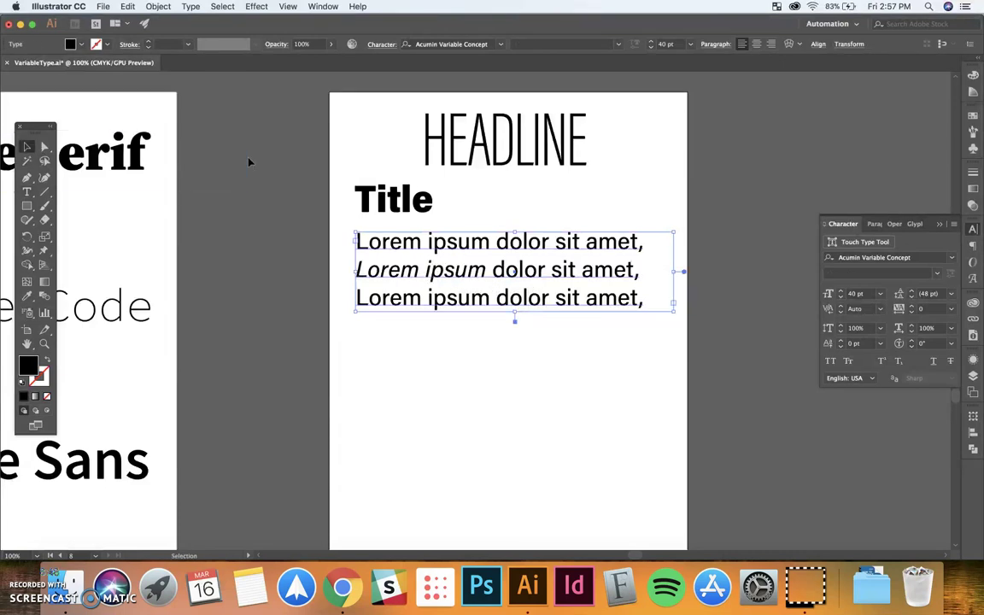
left_click(248, 160)
left_click_drag(288, 280, 297, 265)
left_click(546, 215)
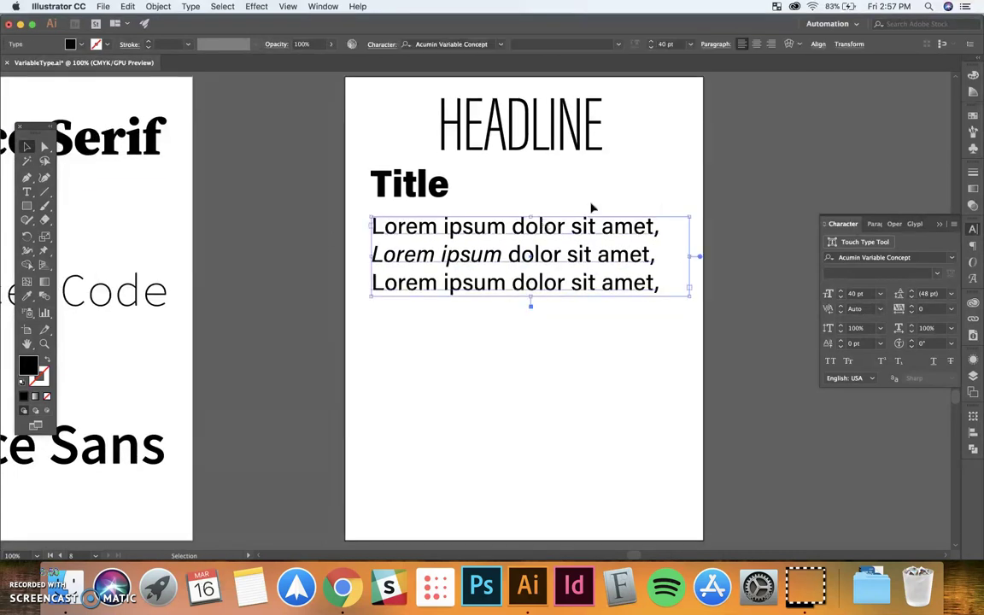
left_click(686, 187)
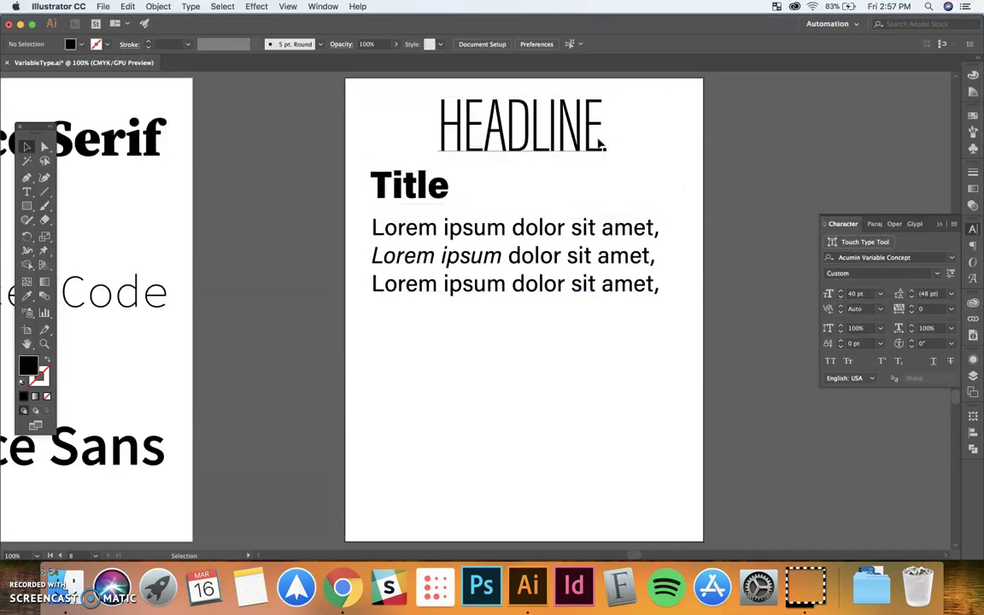
Duplicate HEADLINE lower on the page, retype it as VARIABLE and widen its frame
left_click(543, 143)
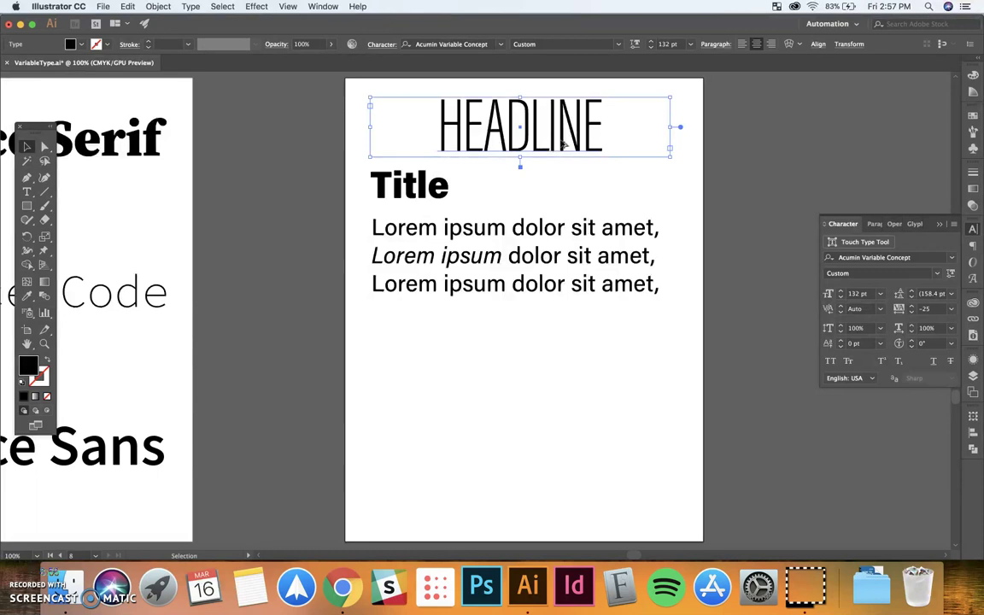
left_click_drag(561, 145, 547, 382)
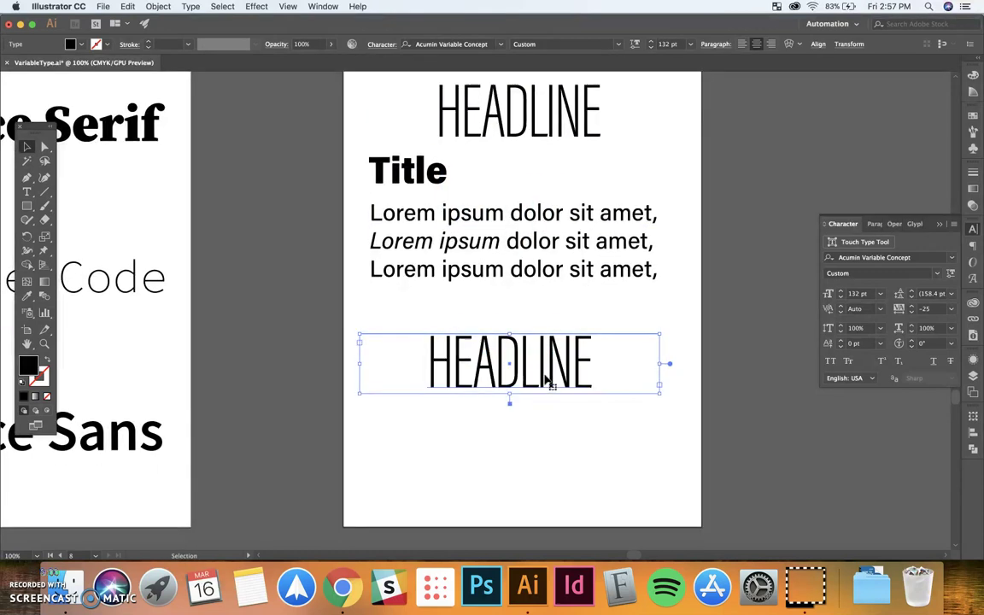
double_click(547, 381)
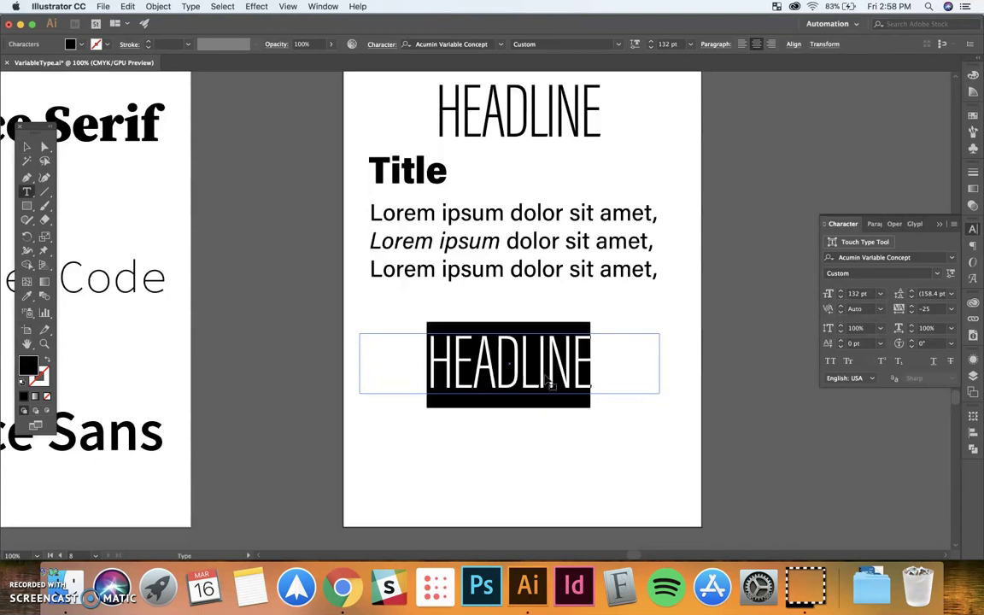
type("VAR")
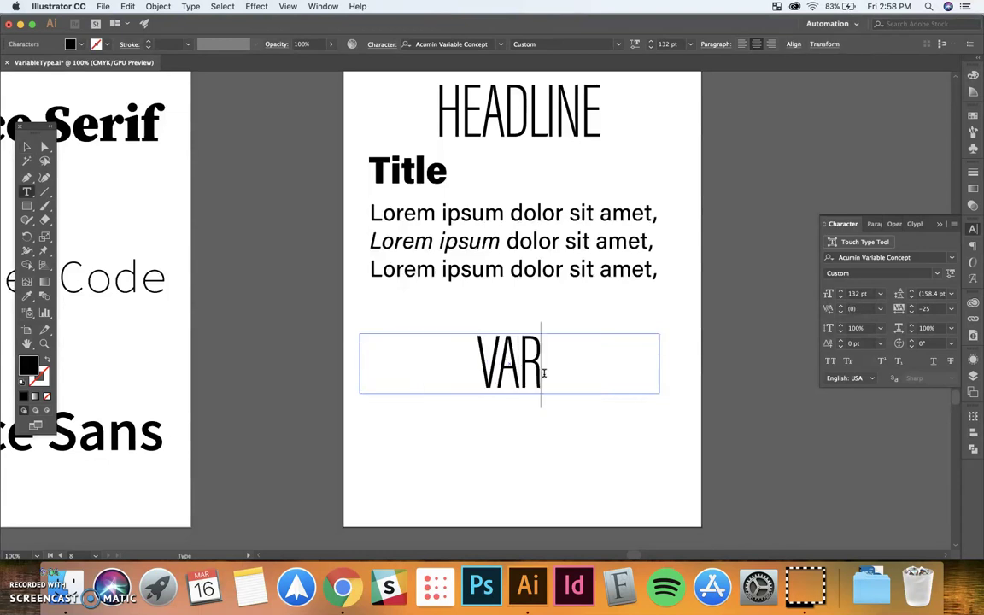
type("IABLE")
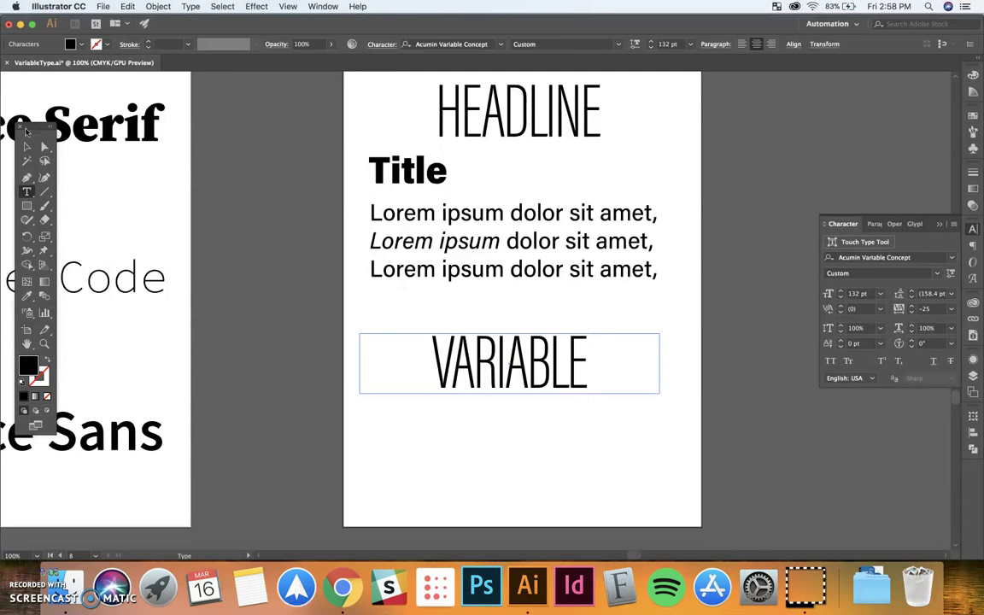
left_click(26, 146)
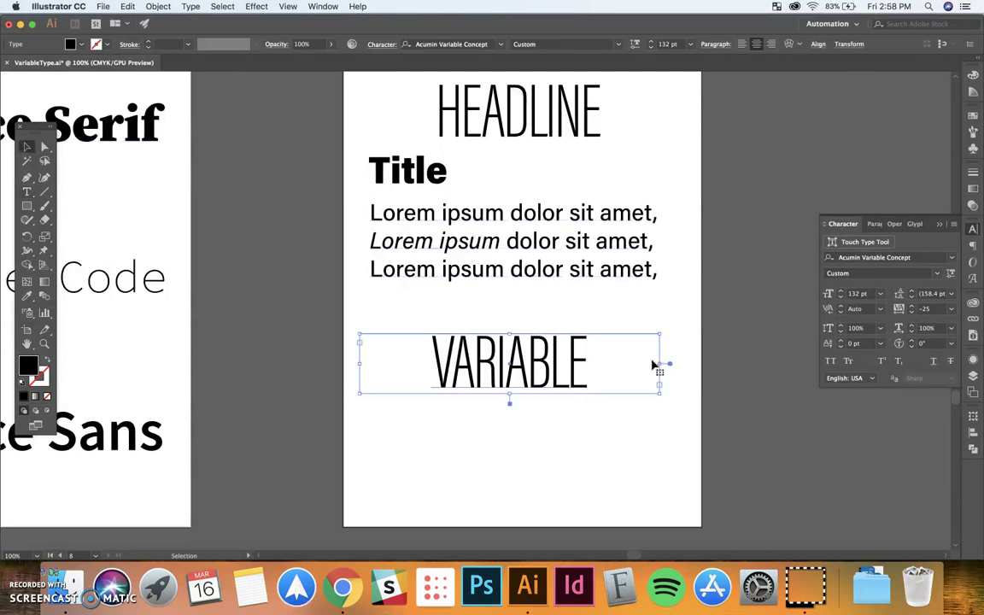
mouse_move(660, 364)
left_mouse_down()
mouse_move(673, 365)
mouse_move(606, 347)
mouse_move(607, 296)
left_mouse_up()
Duplicate VARIABLE just below and retype the copy as FONTS
scroll(605, 346, "up", 1)
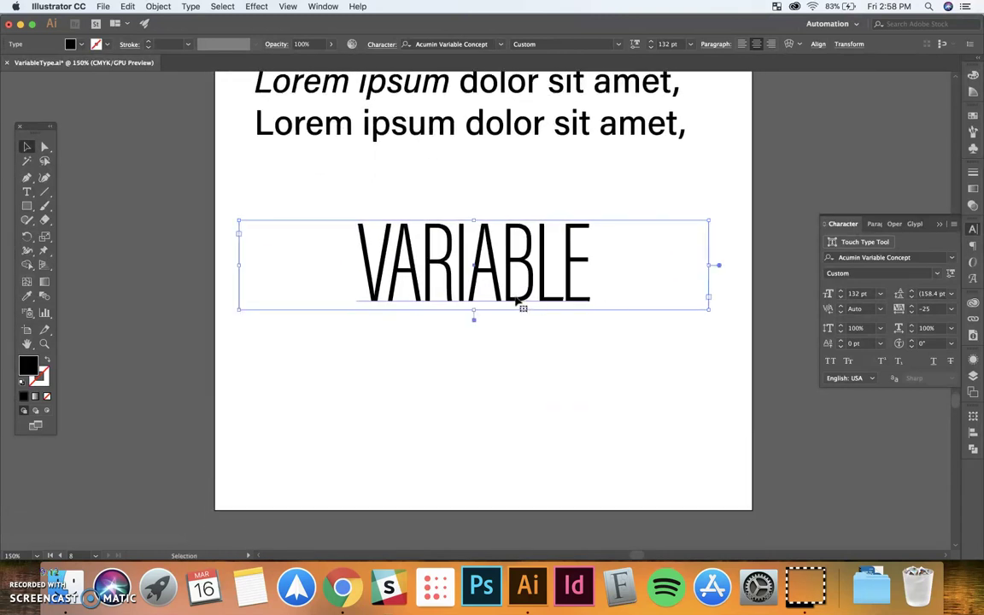
left_click_drag(515, 301, 518, 407)
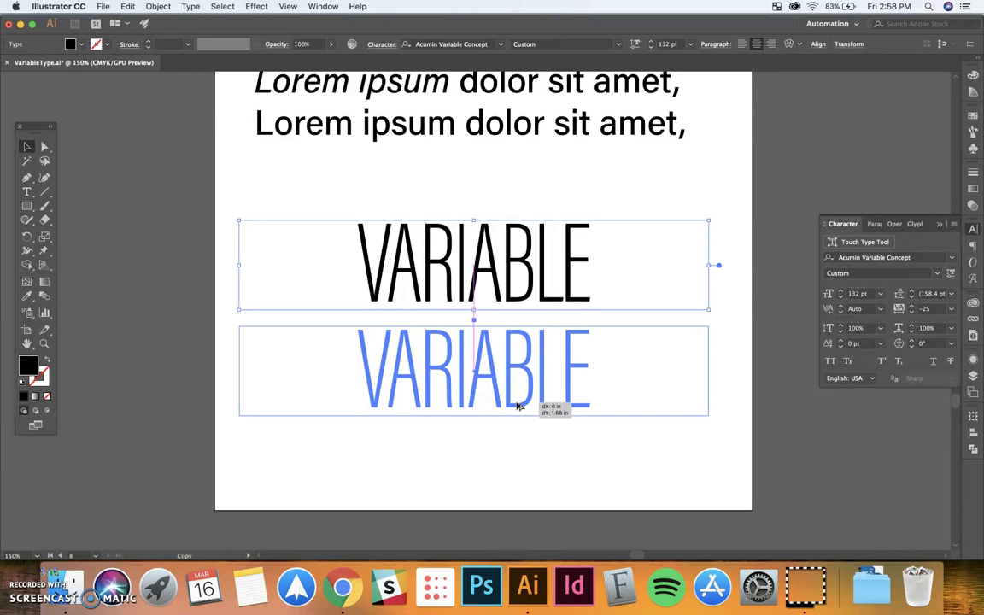
left_click_drag(525, 402, 525, 402)
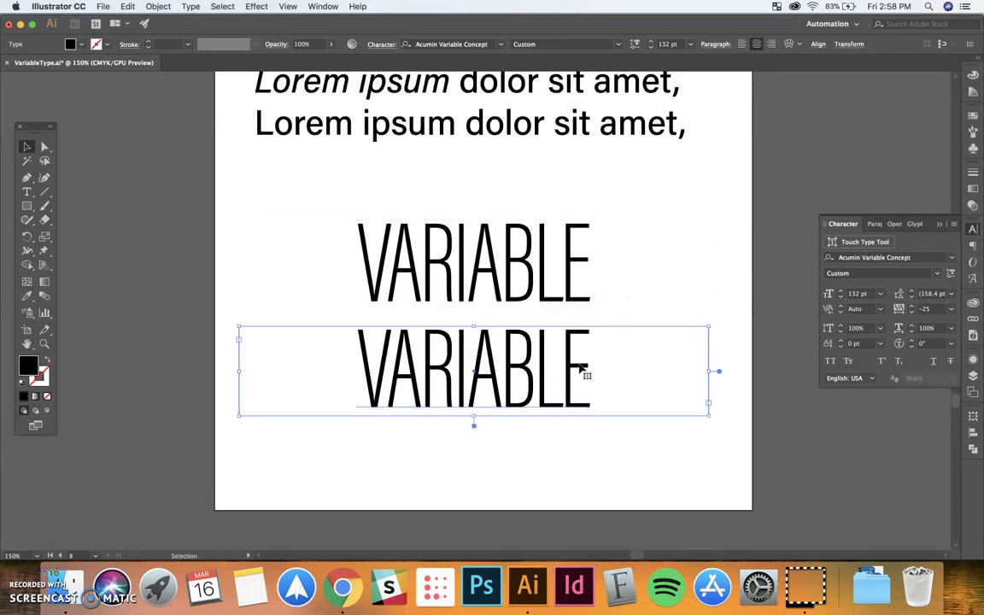
double_click(493, 371)
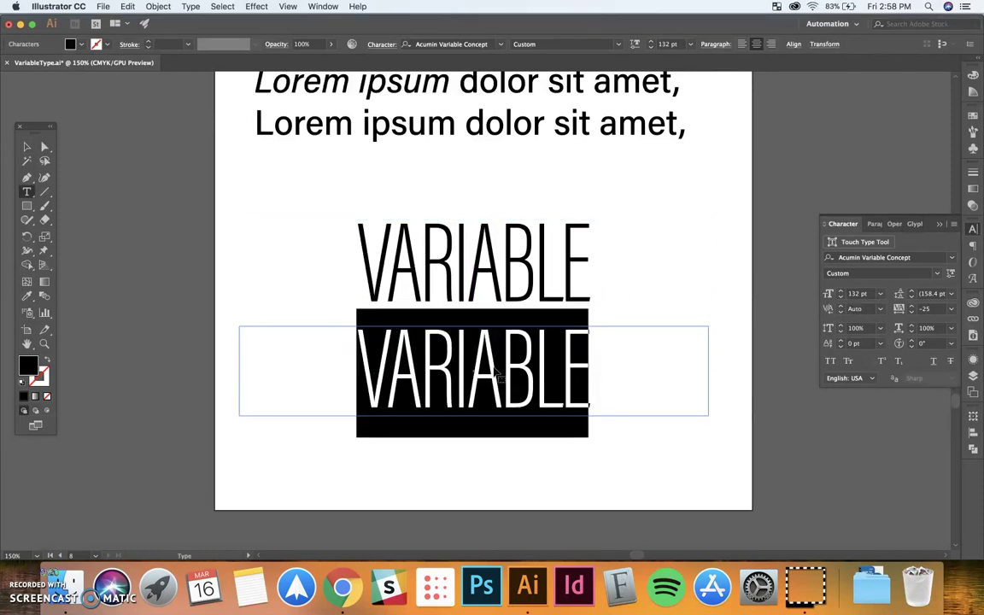
type("FONTS")
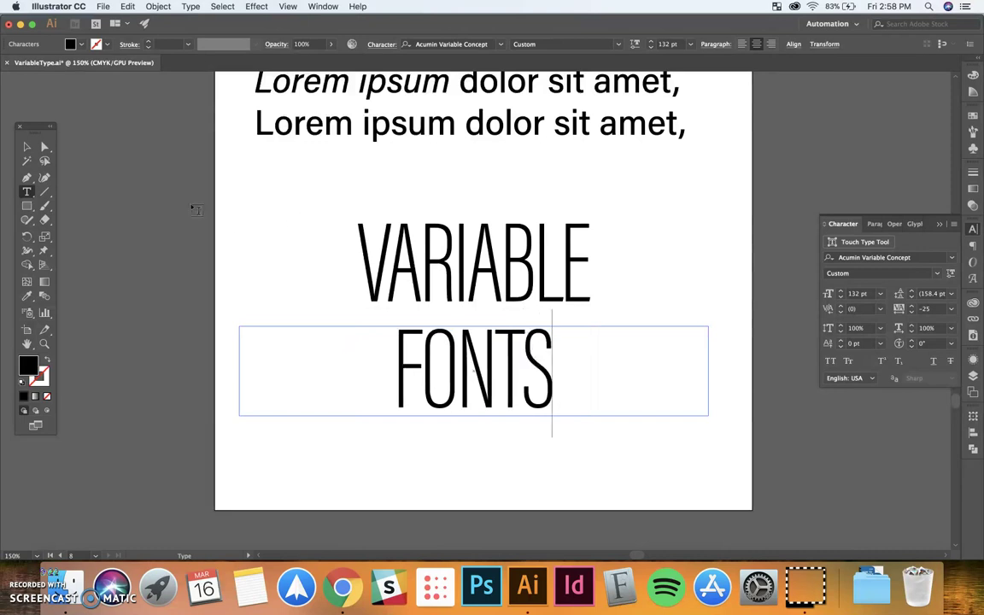
key("Escape")
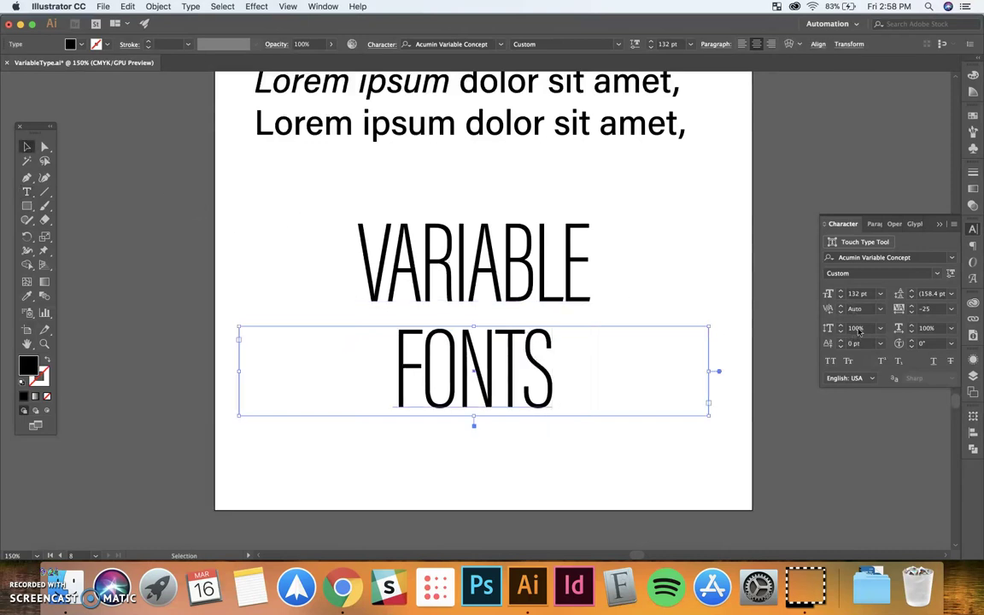
Set FONTS to 65 pt and widen its letterforms with the Width slider
scroll(861, 294, "down", 5)
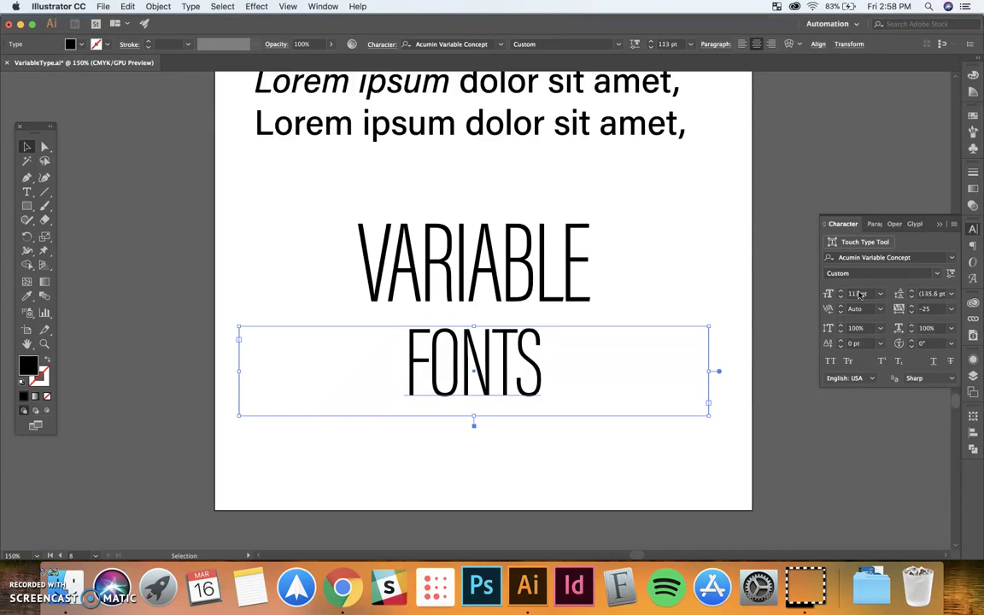
scroll(858, 294, "down", 5)
scroll(858, 294, "down", 3)
scroll(858, 294, "down", 3)
scroll(858, 294, "up", 2)
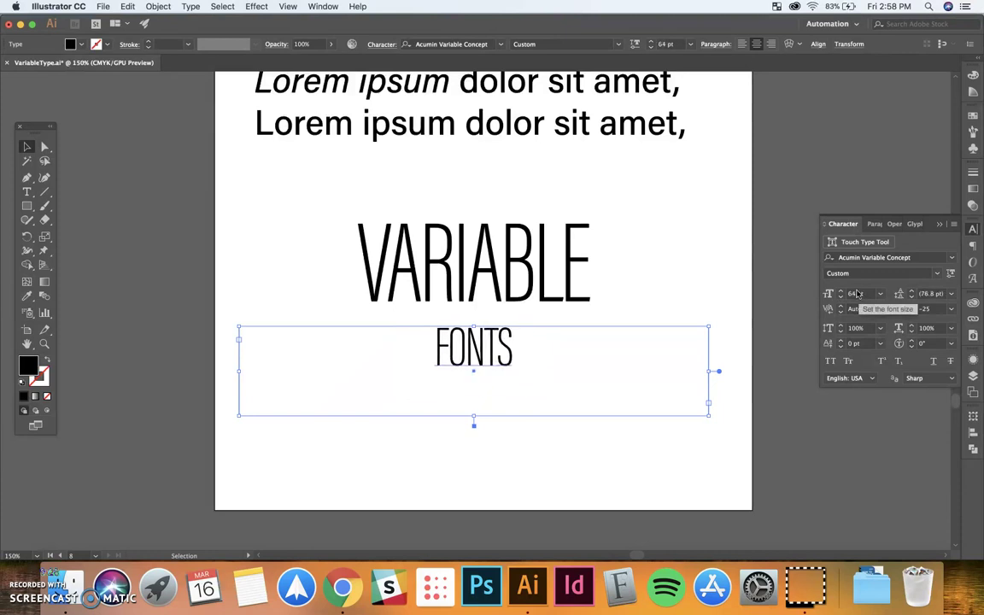
scroll(859, 293, "up", 1)
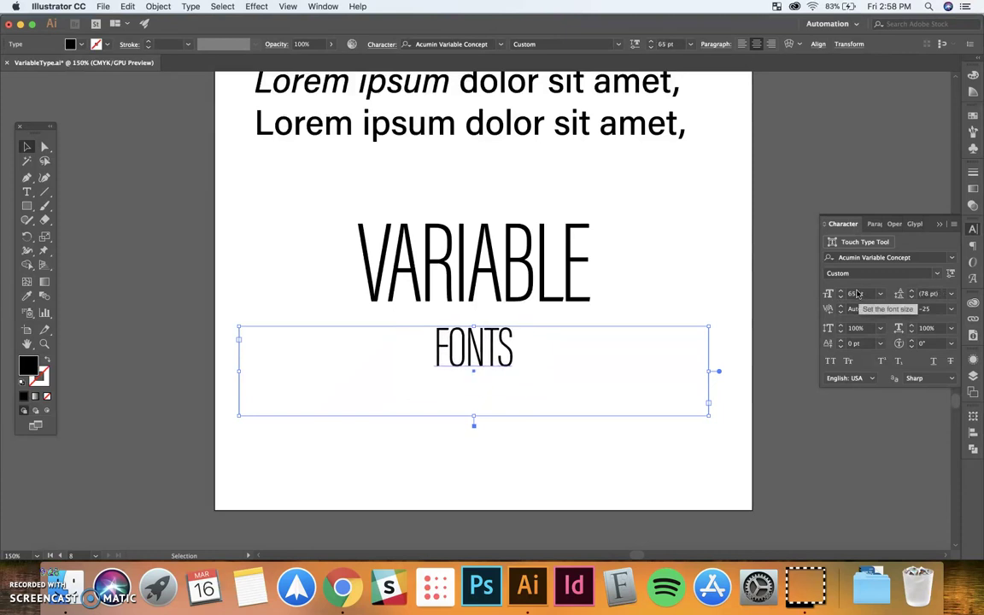
left_click(951, 274)
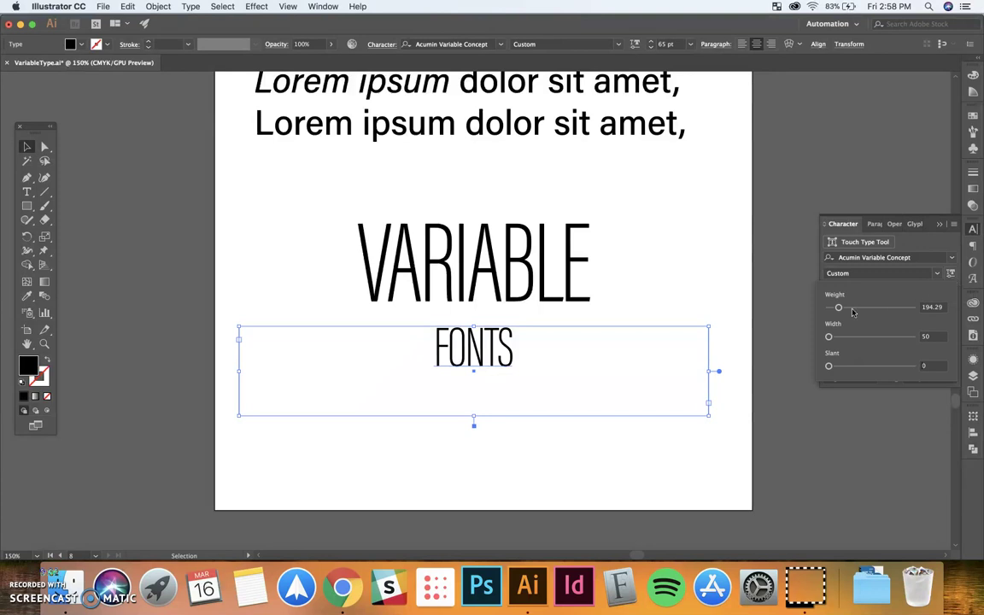
mouse_move(830, 338)
left_mouse_down()
mouse_move(888, 339)
mouse_move(854, 317)
left_mouse_up()
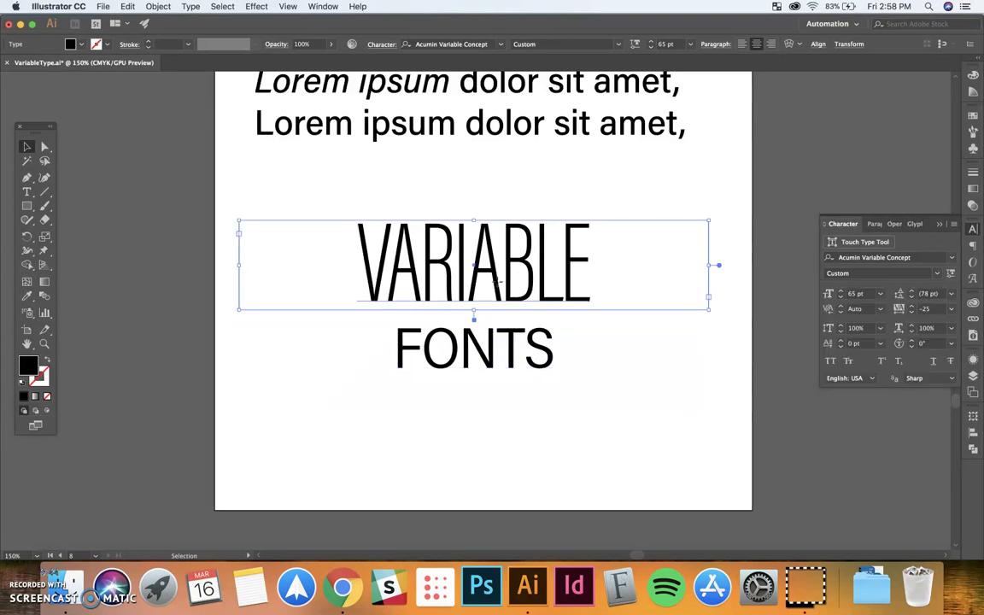
Nudge VARIABLE's weight slightly up and make FONTS bolder
left_click(948, 275)
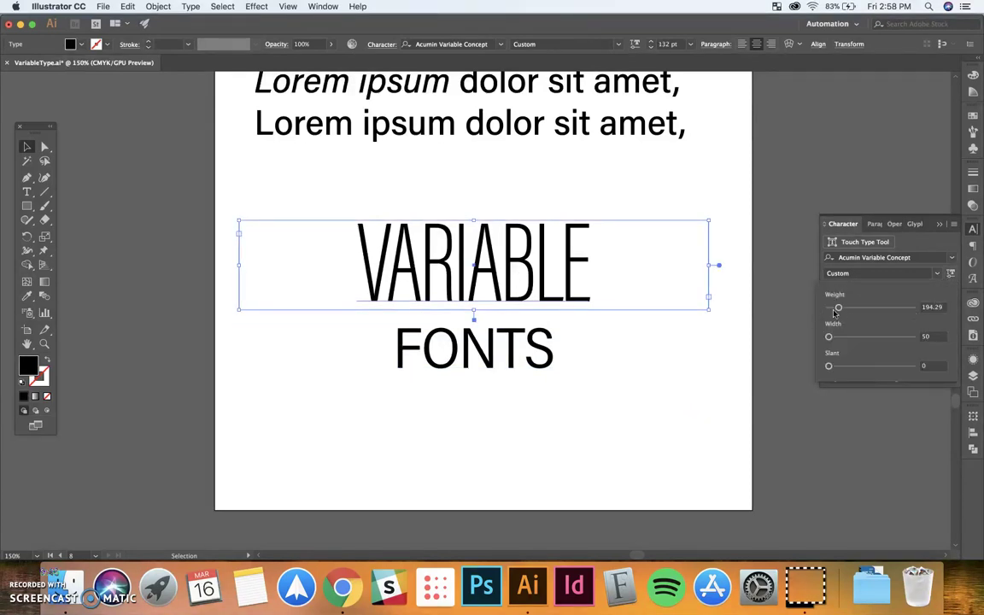
left_click_drag(837, 307, 847, 308)
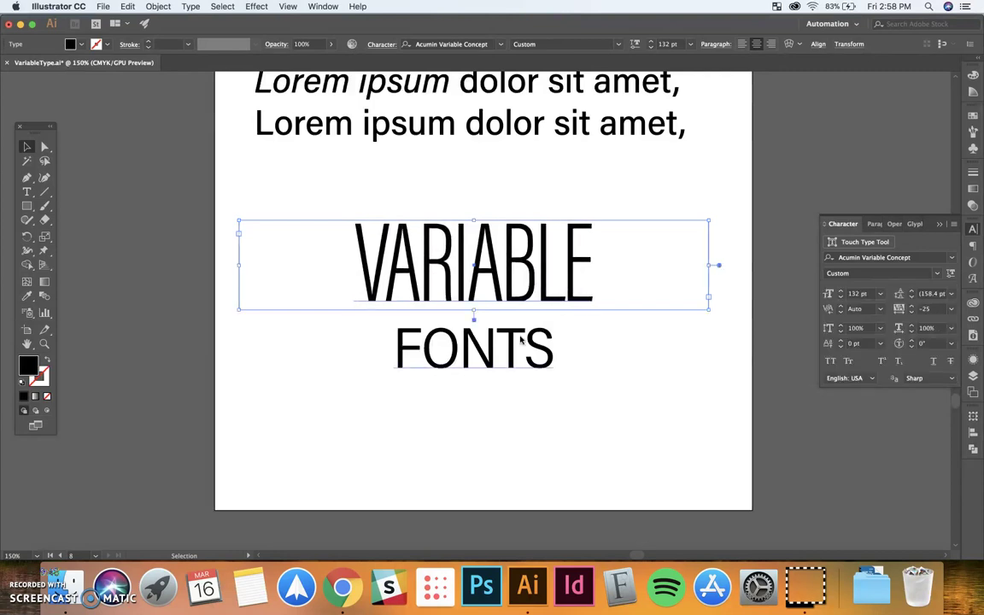
left_click(522, 365)
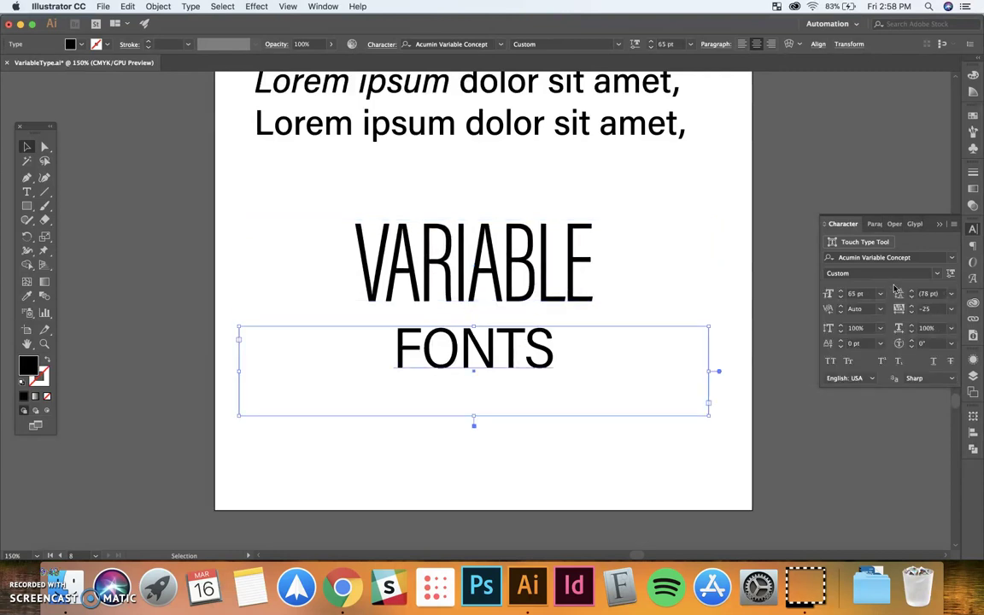
left_click(937, 273)
left_click(950, 275)
left_click_drag(861, 309, 869, 311)
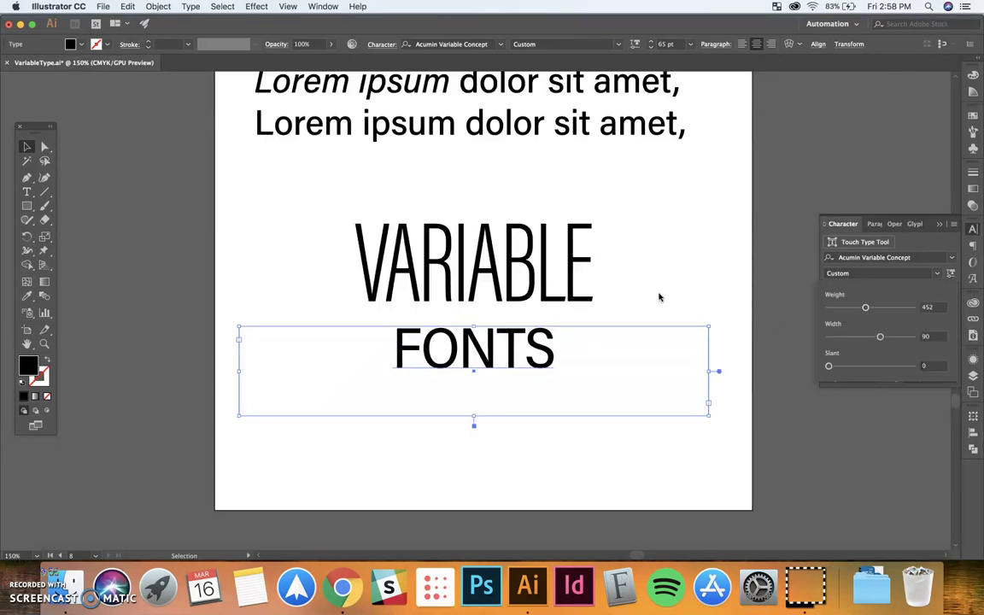
left_click(513, 241)
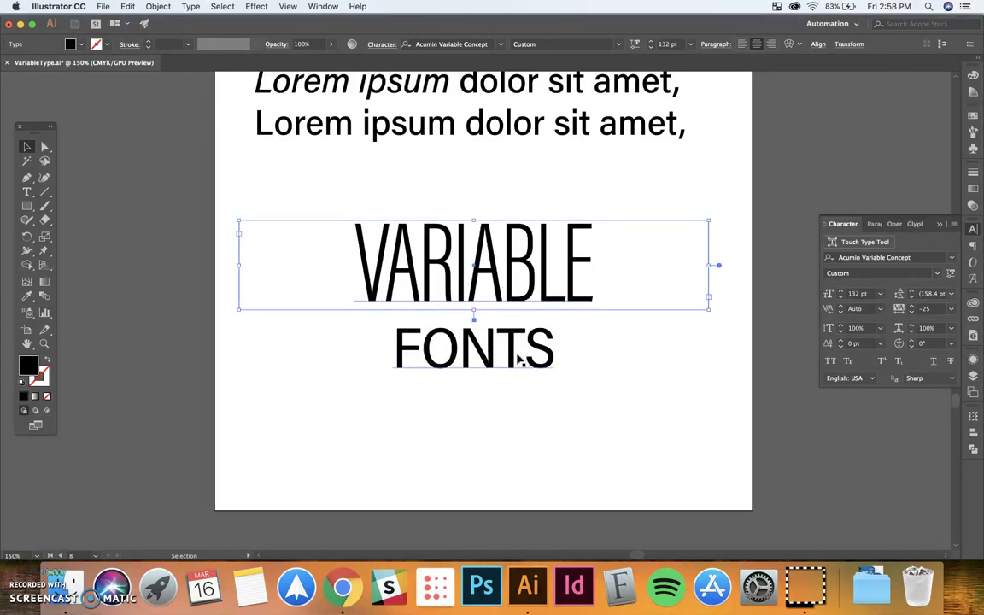
left_click(951, 309)
left_click(935, 360)
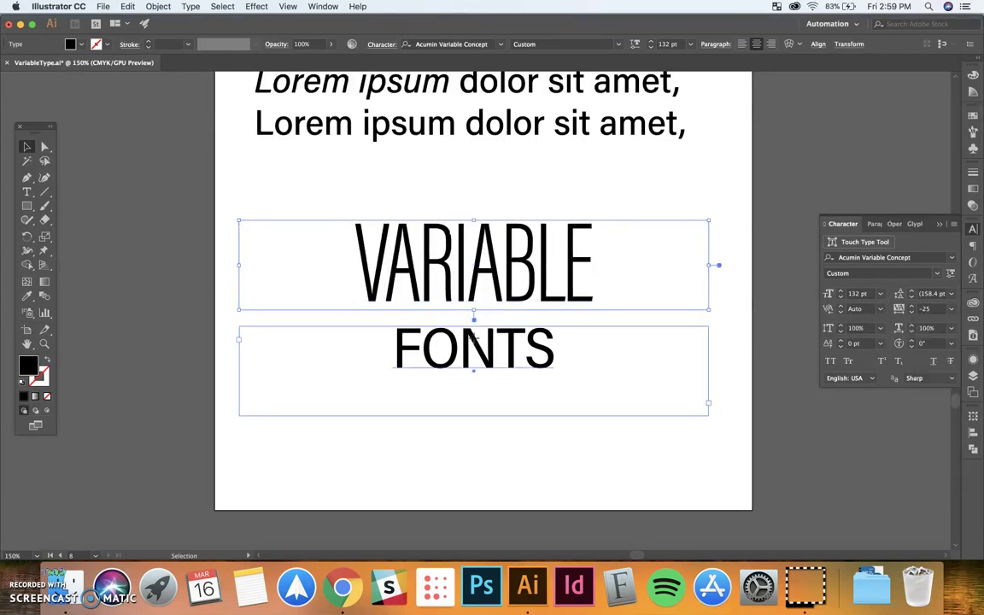
Track FONTS out to 200 and size it to about 72 pt
left_click(687, 353)
left_click(953, 309)
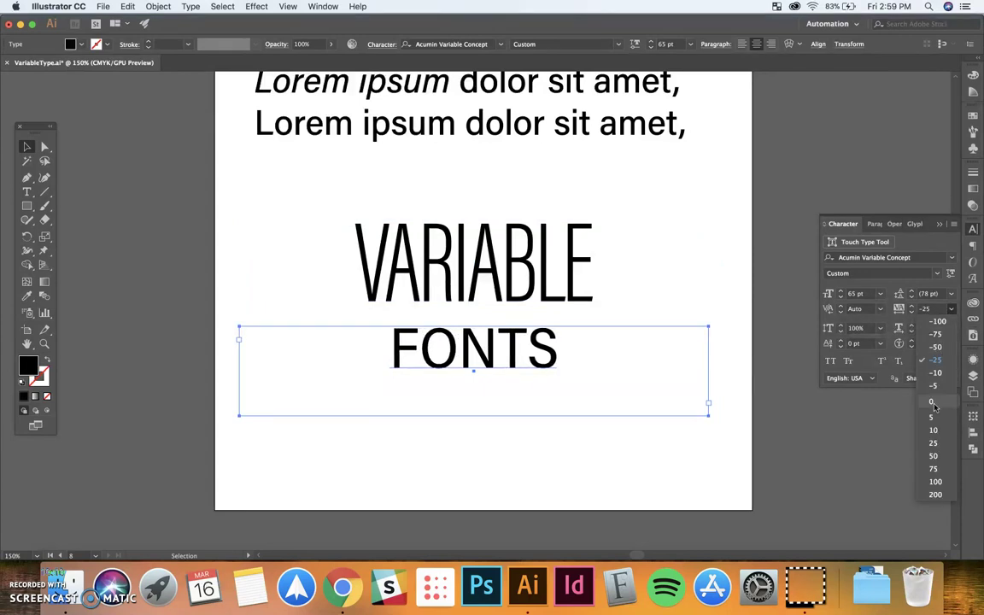
left_click(936, 483)
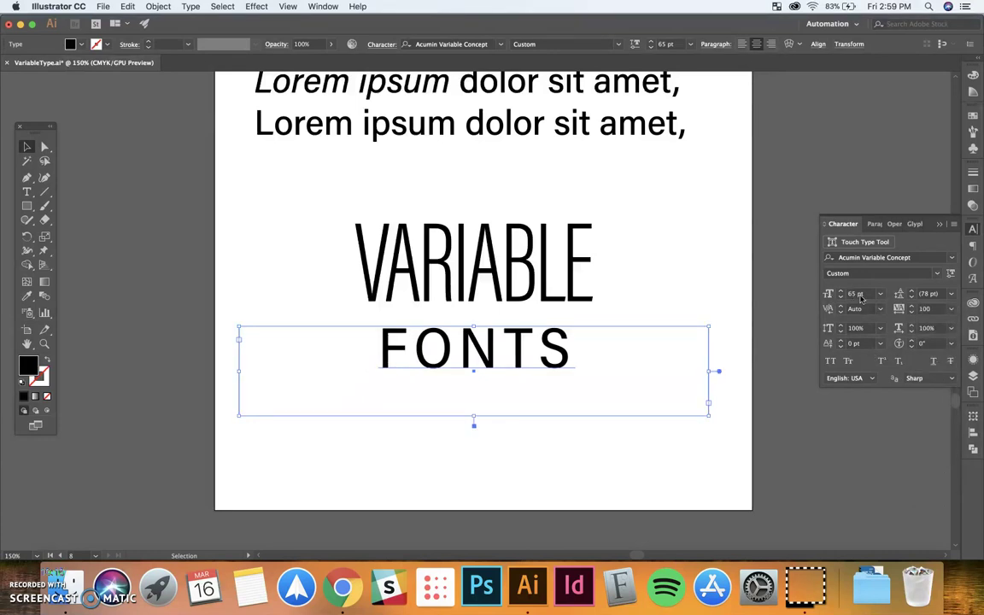
scroll(859, 296, "up", 2)
scroll(859, 296, "up", 3)
scroll(858, 296, "up", 3)
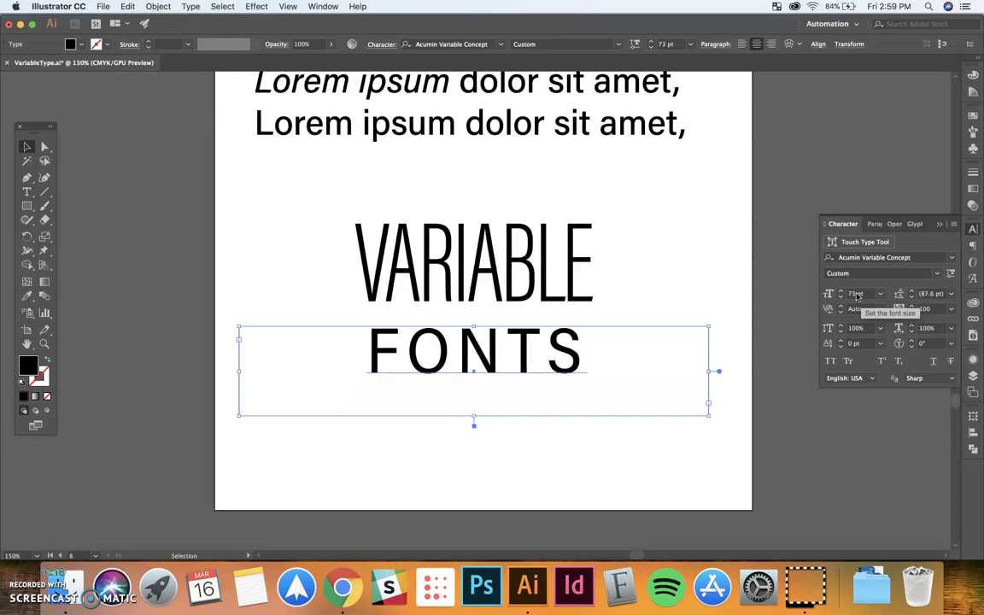
scroll(858, 296, "up", 1)
scroll(857, 296, "up", 2)
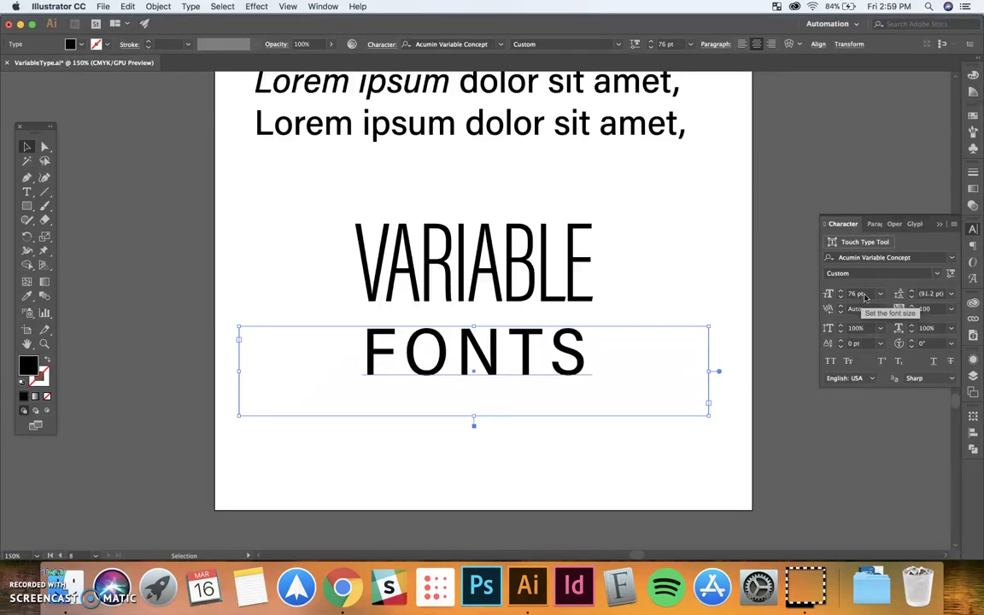
left_click(879, 294)
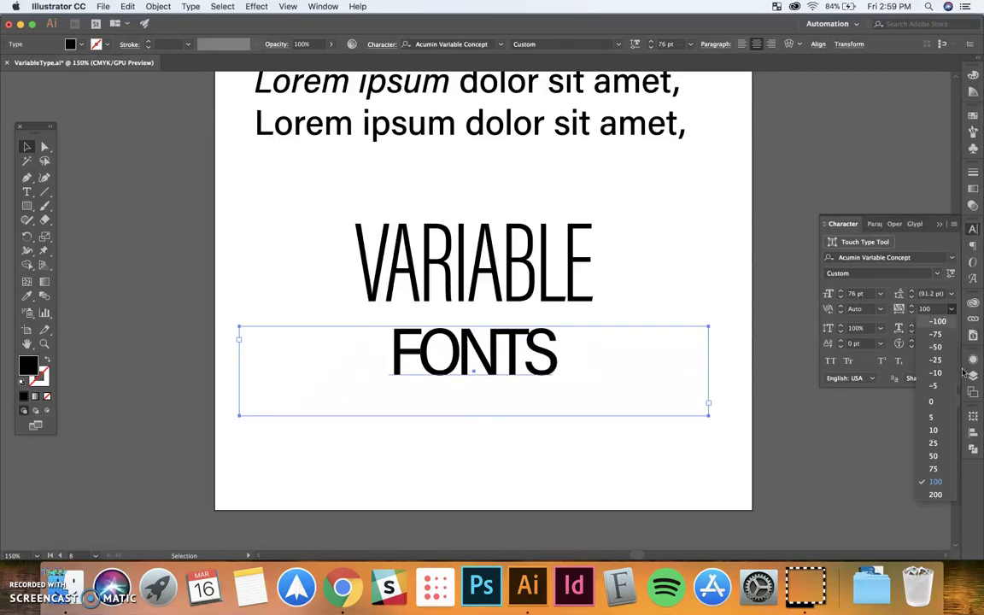
left_click(875, 294)
scroll(863, 294, "down", 4)
scroll(859, 295, "down", 3)
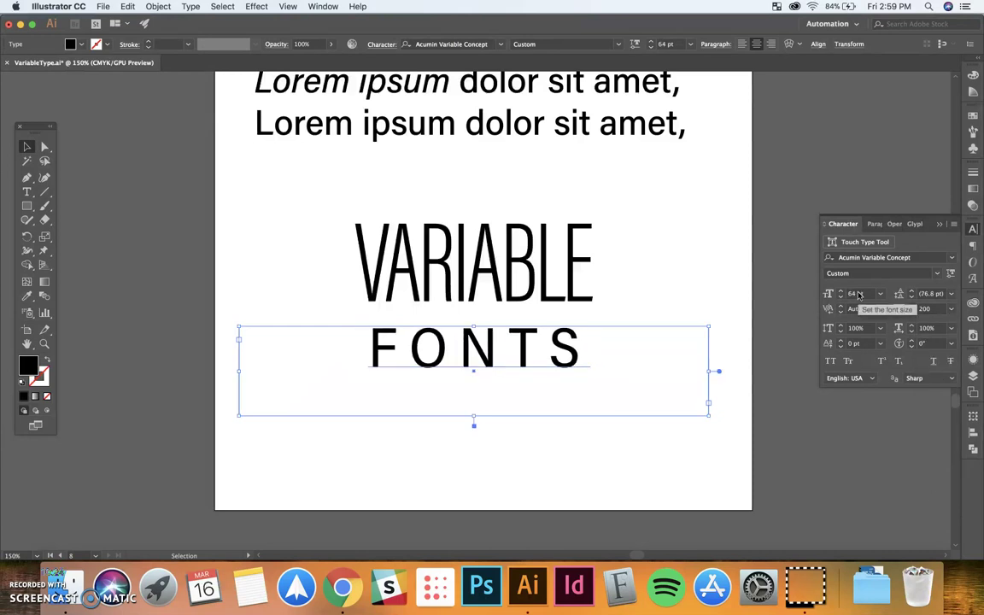
scroll(858, 295, "down", 1)
scroll(859, 294, "down", 1)
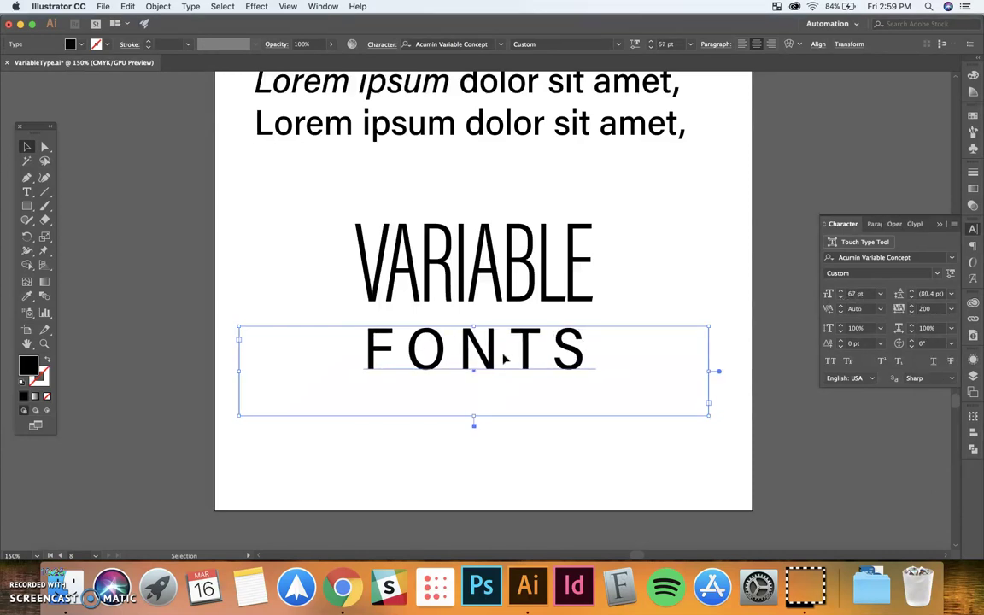
Nudge FONTS into a centered position under VARIABLE
left_click_drag(502, 360, 508, 350)
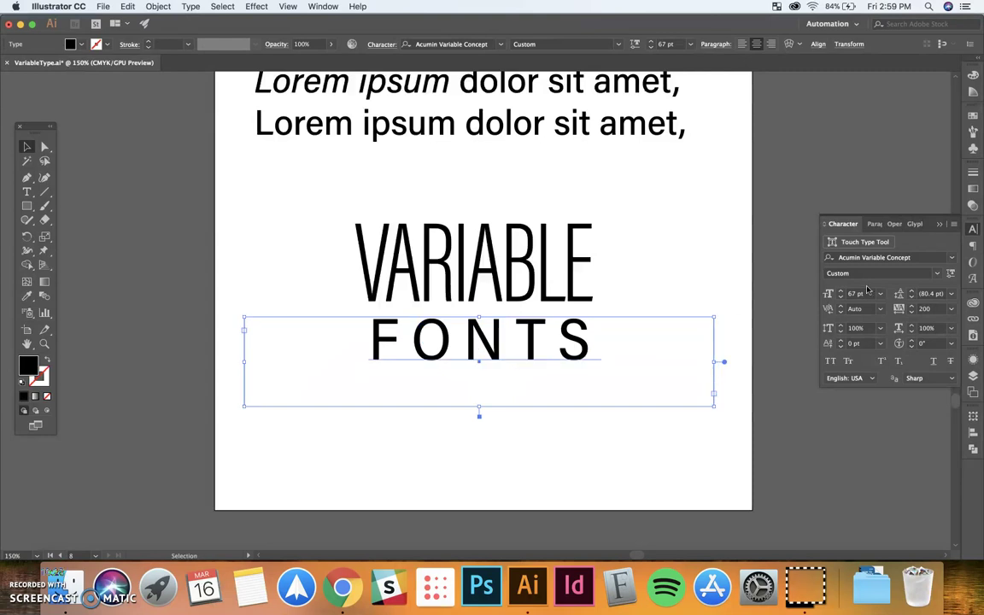
scroll(851, 296, "up", 1)
scroll(851, 296, "up", 1)
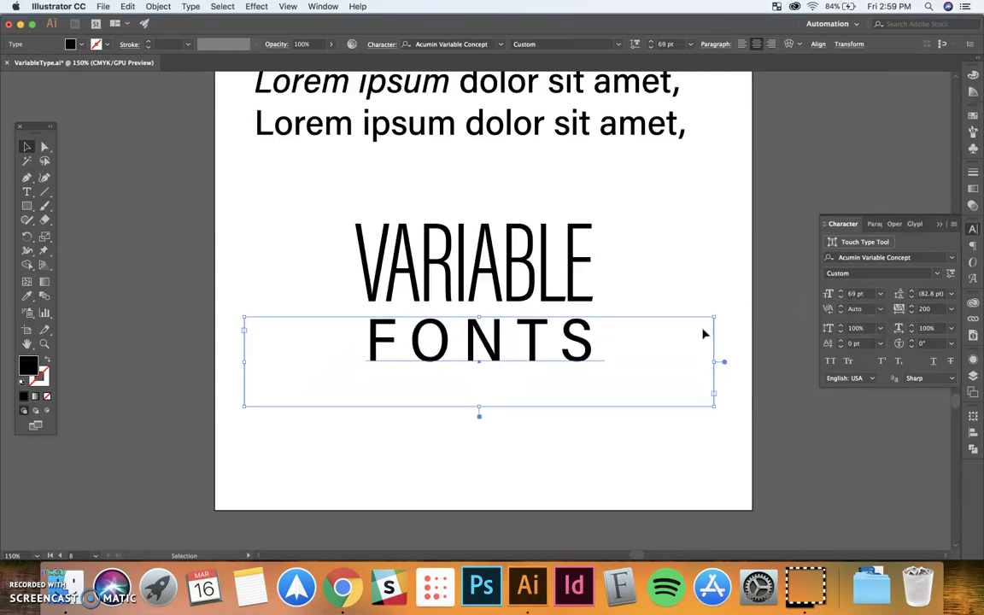
left_click_drag(632, 340, 626, 340)
scroll(850, 293, "up", 3)
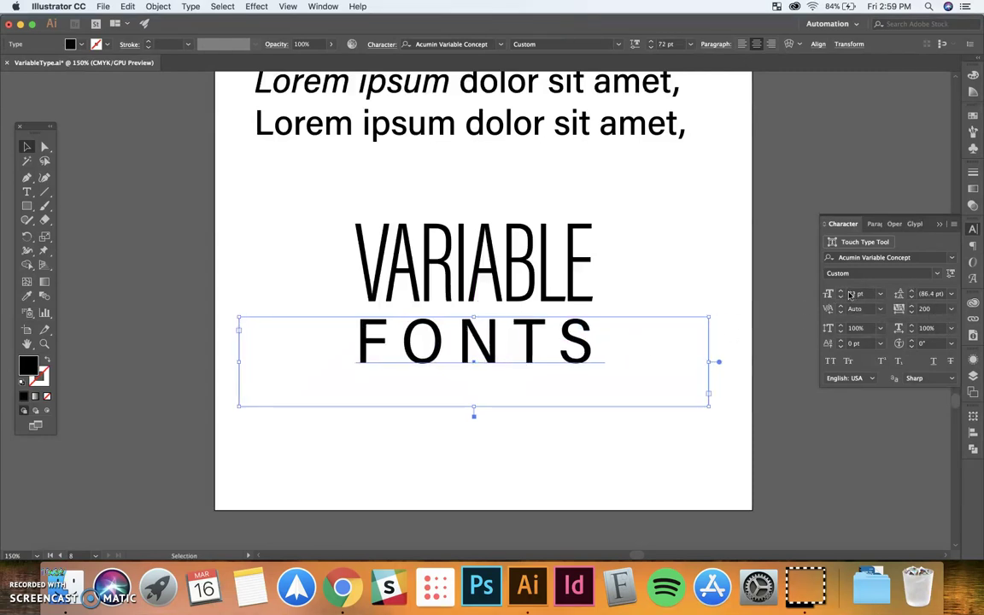
left_click_drag(556, 346, 559, 341)
Drag VARIABLE and FONTS down together, leaving more space below the body lines
left_click(691, 254)
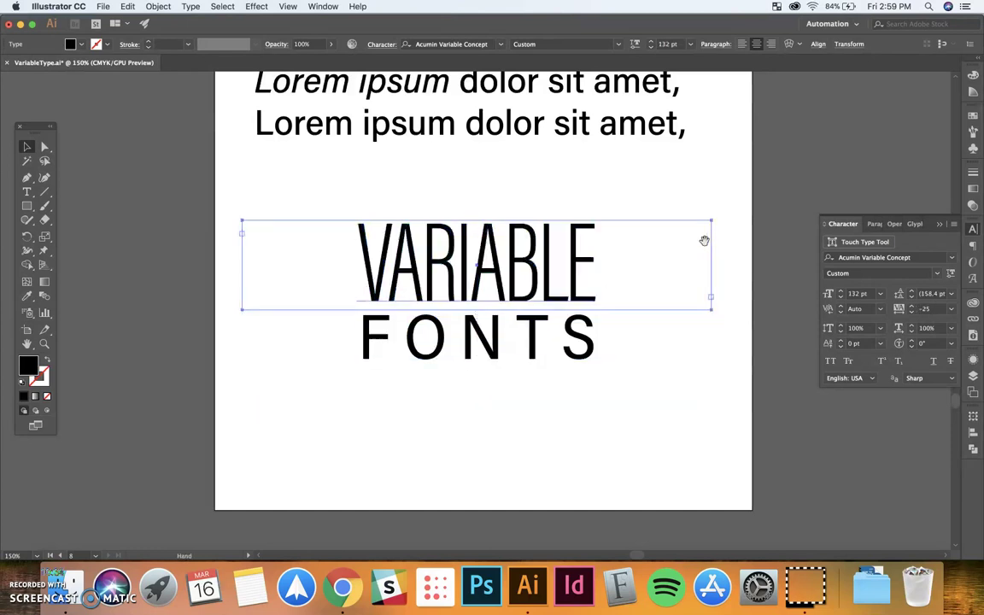
left_click(719, 213)
left_click_drag(720, 213, 707, 253)
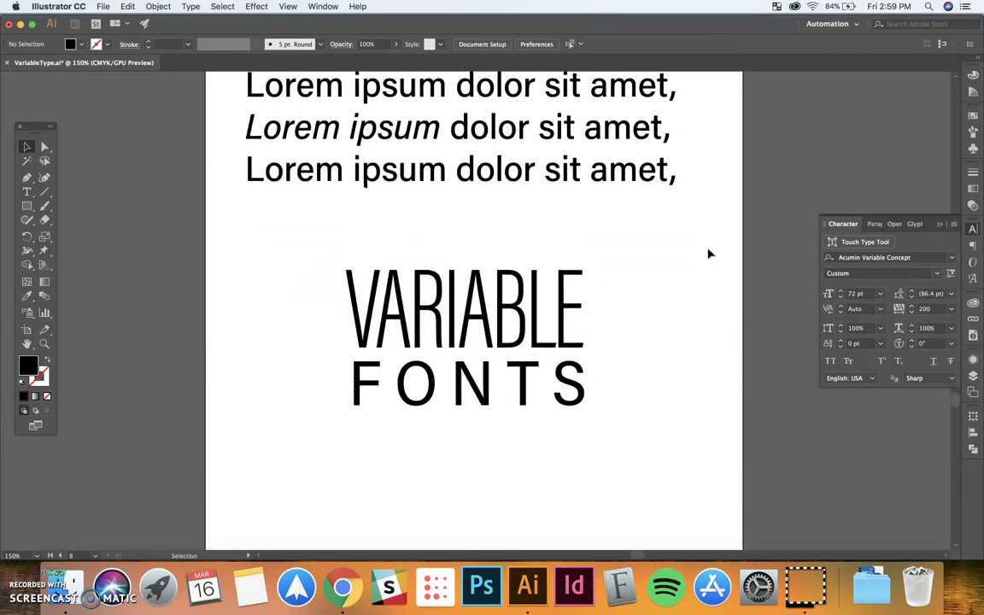
left_click_drag(472, 314, 474, 355)
left_click(450, 188)
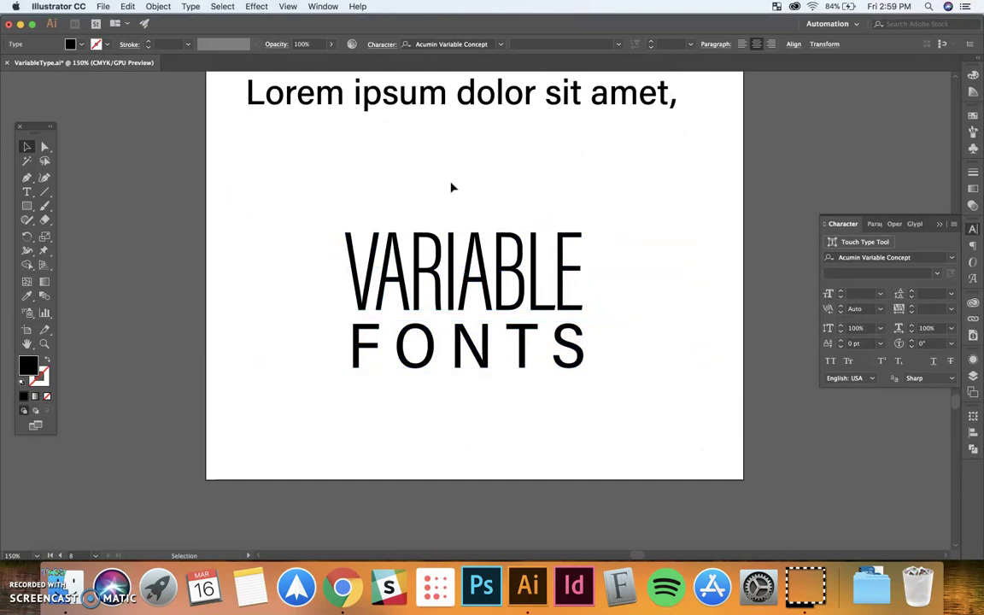